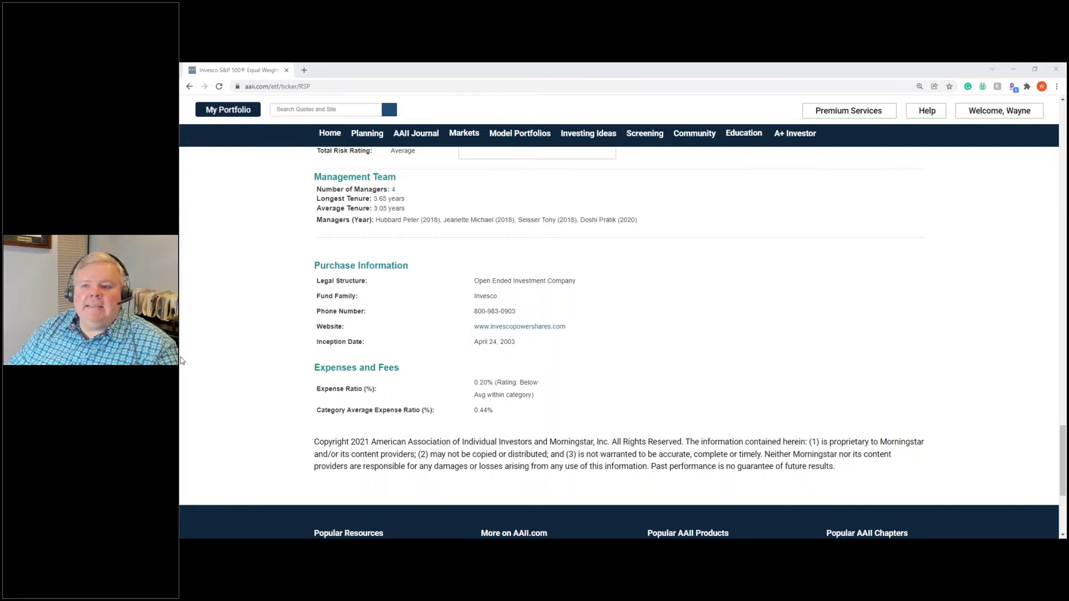
Open the ETF Screener from the site's screening tools.
scroll(1065, 116, up, 15)
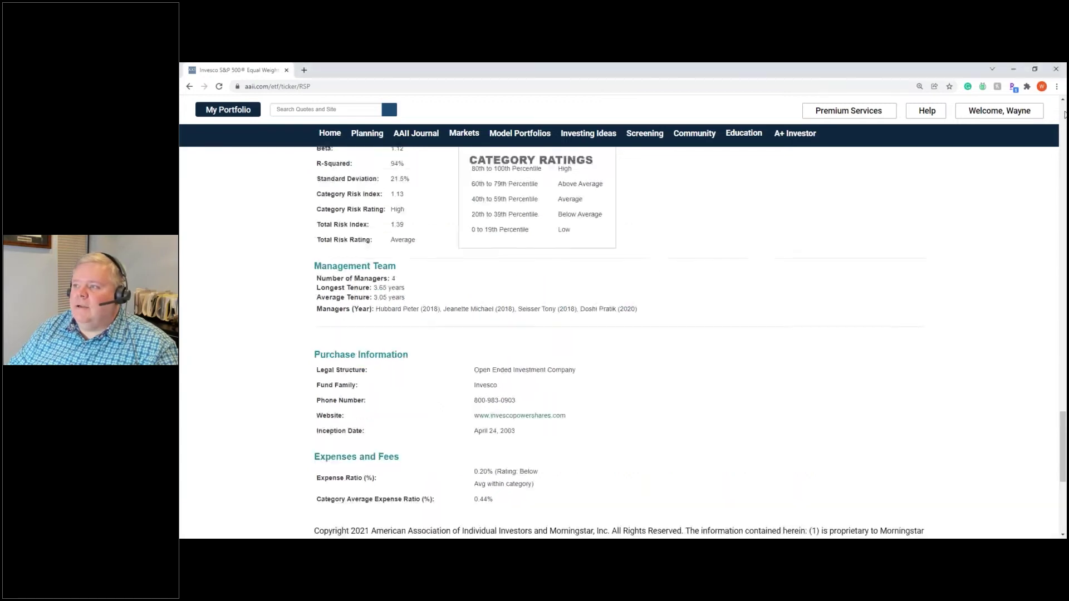
mouse_move(649, 199)
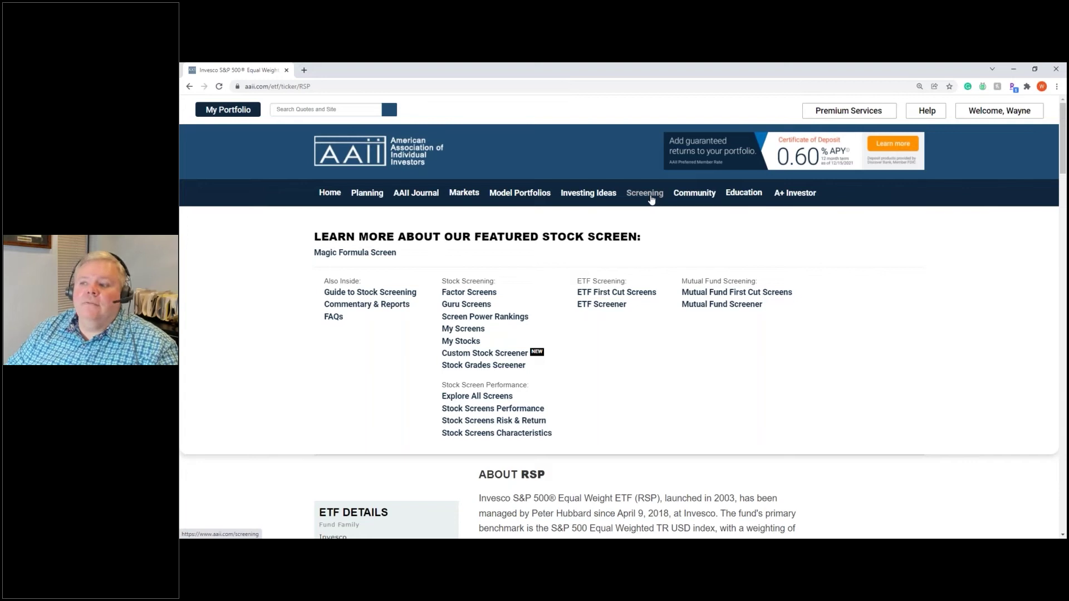
click(617, 311)
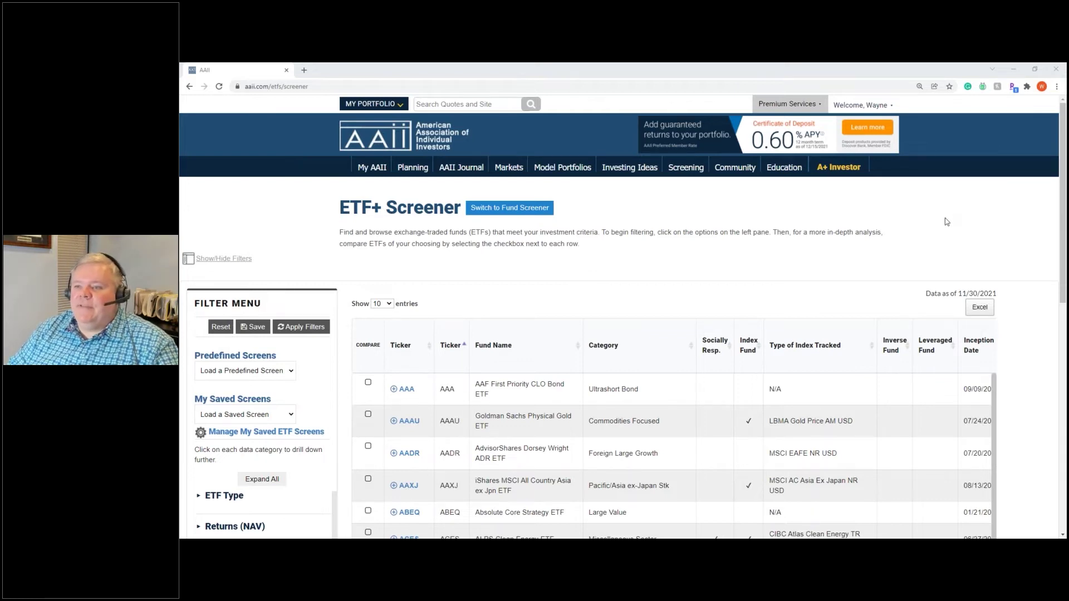
Load the predefined Emerging Market ETF screen to review its matching funds, and reset the filters.
scroll(945, 219, down, 1)
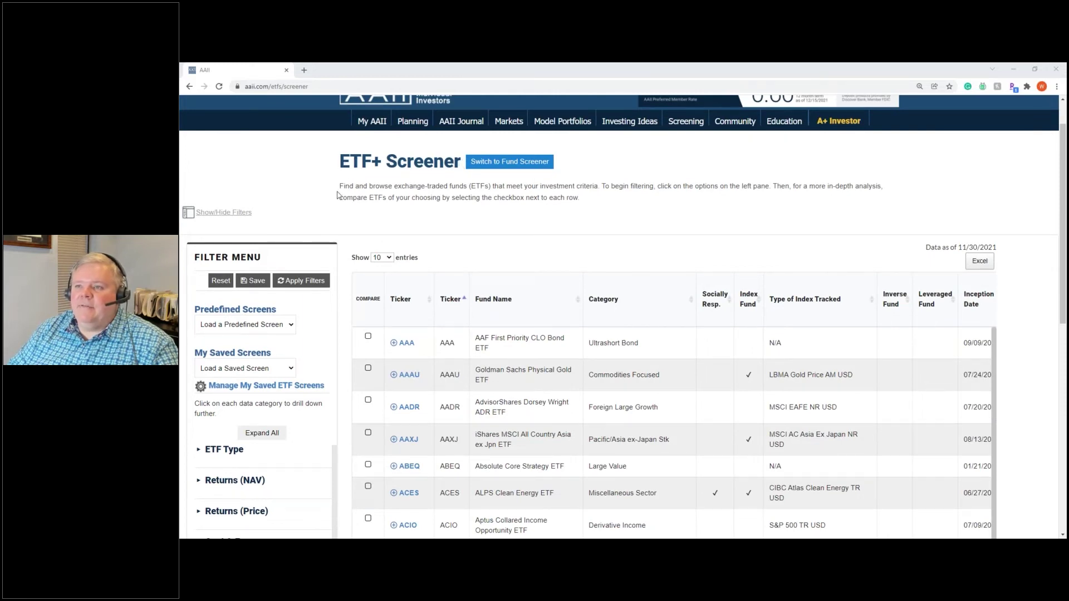
click(289, 329)
scroll(270, 97, down, 1)
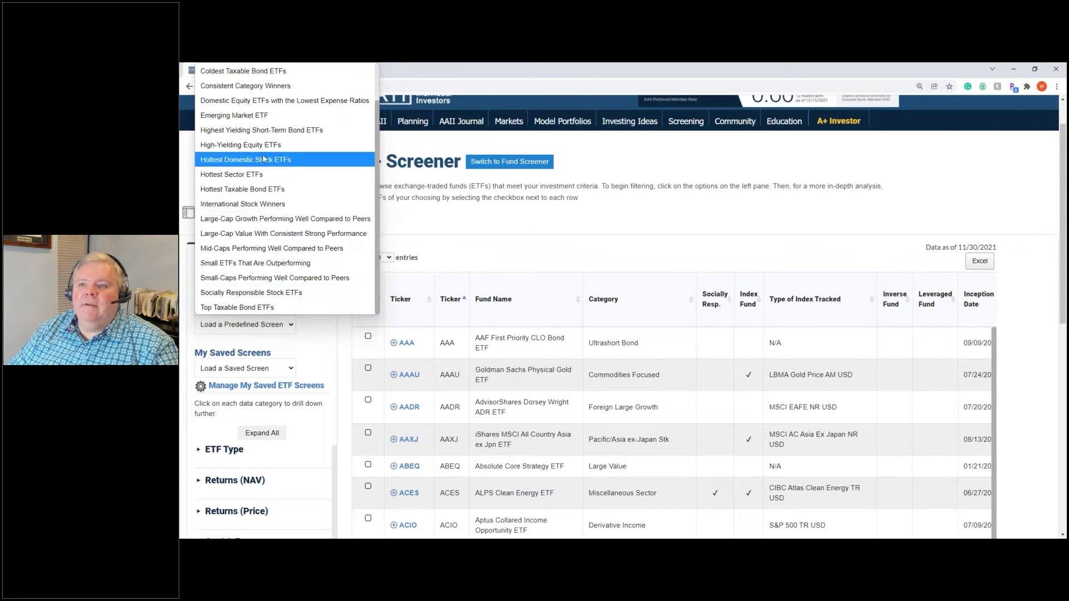
click(275, 117)
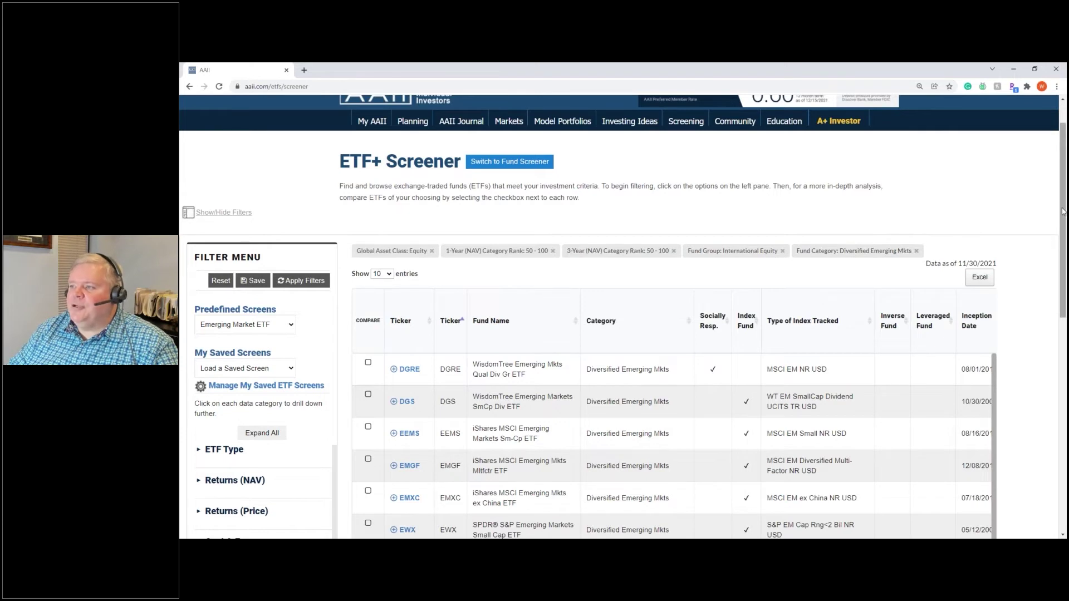
drag(1061, 210, 1062, 301)
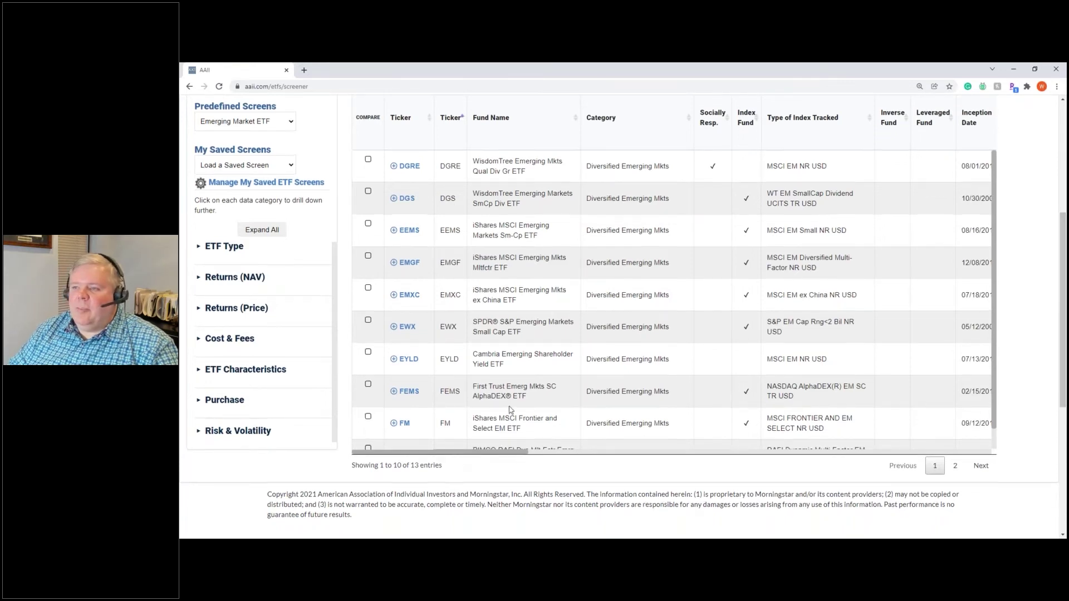
scroll(1052, 286, up, 3)
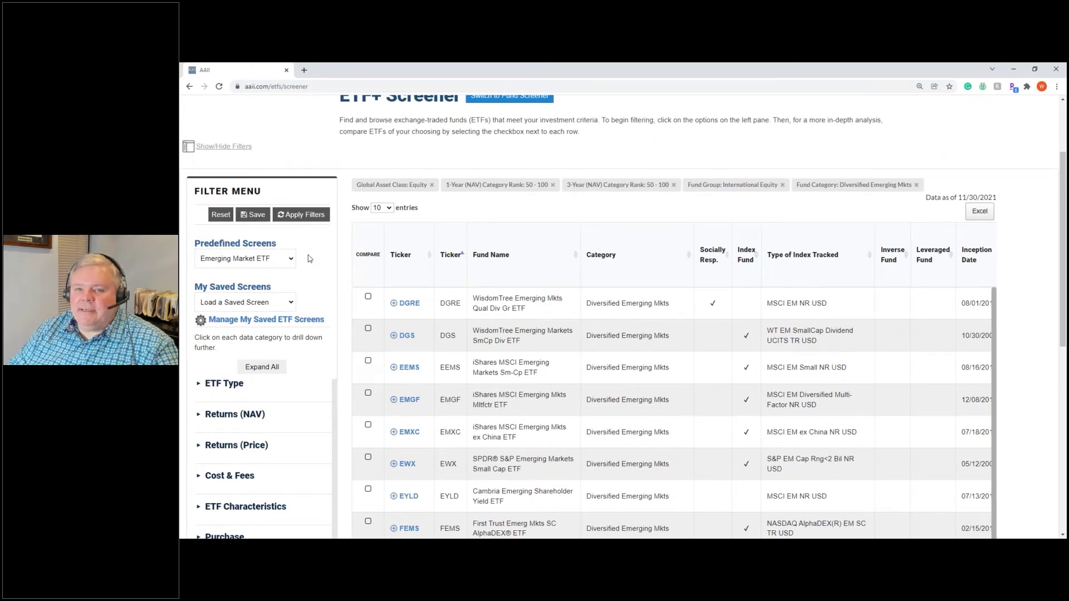
click(218, 219)
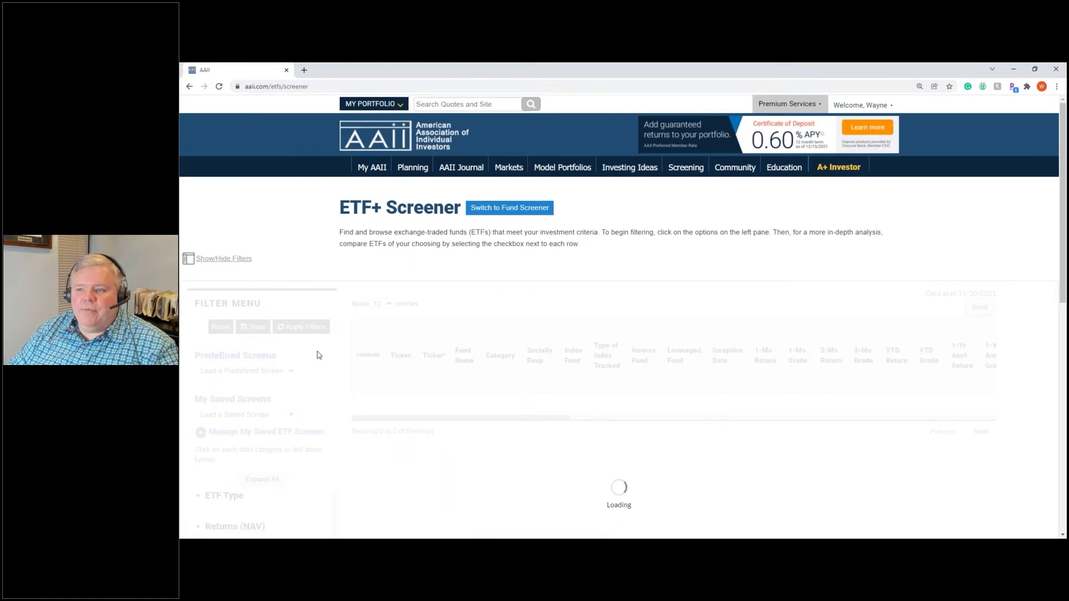
Filter the ETF type to the Equity global asset class, Sector Equity fund group and Technology category.
scroll(357, 308, down, 3)
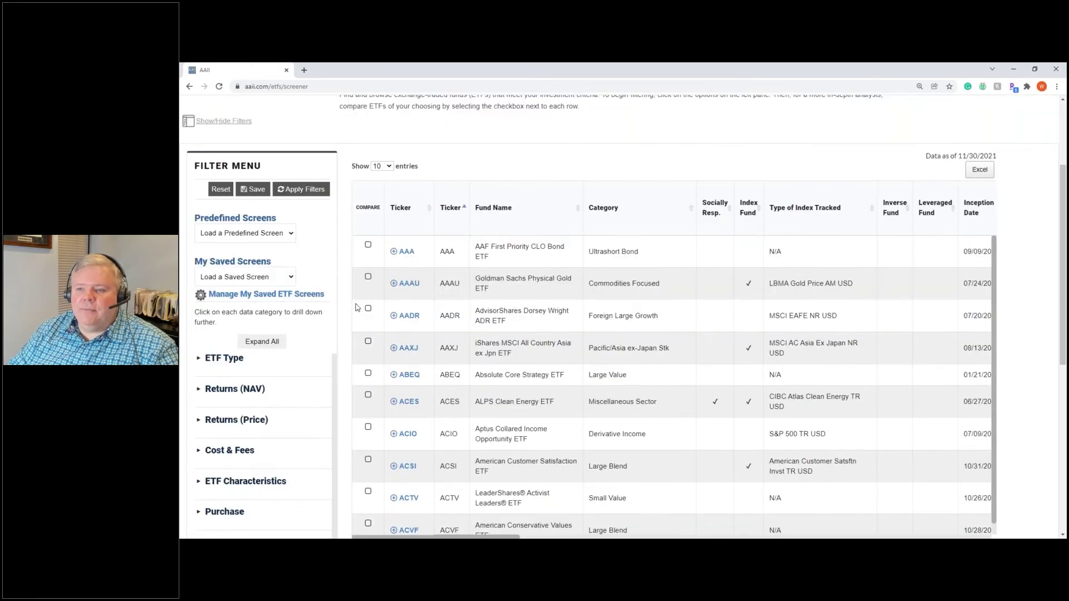
scroll(294, 369, down, 3)
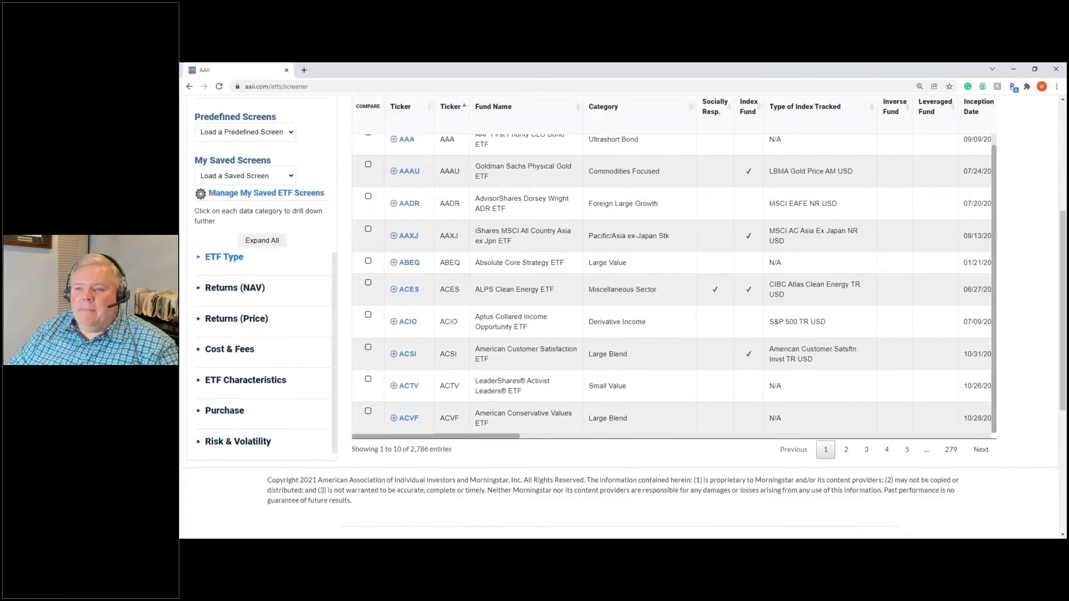
click(221, 174)
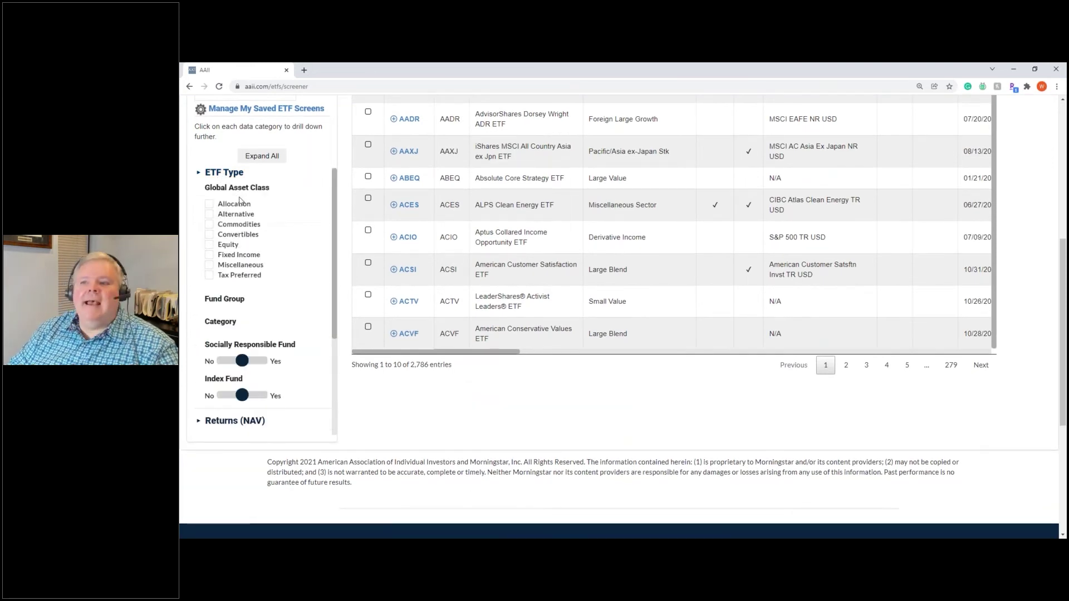
click(223, 247)
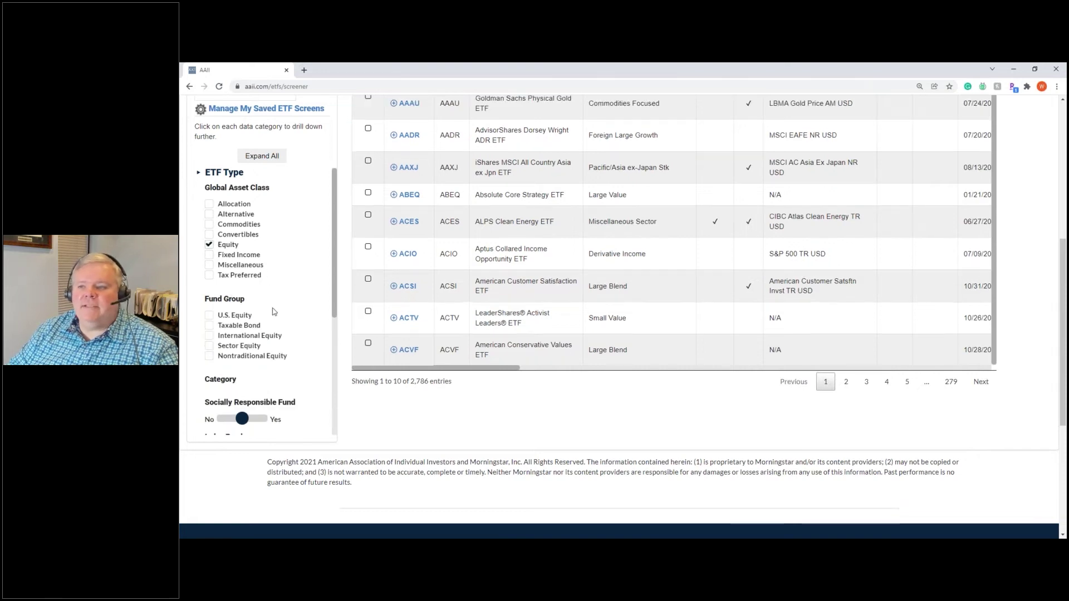
click(209, 350)
scroll(304, 316, down, 3)
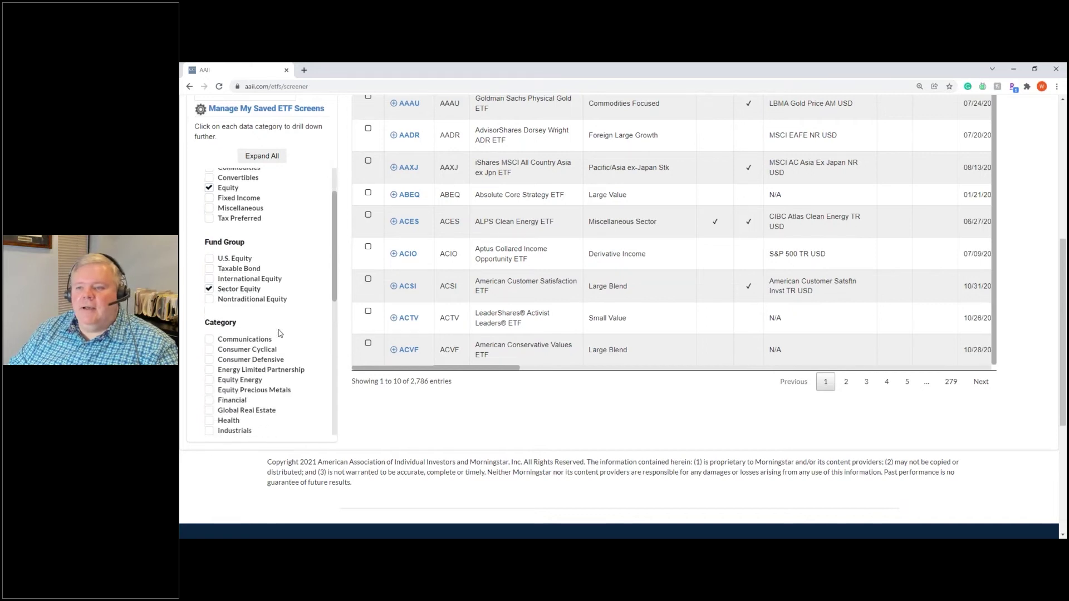
scroll(304, 316, down, 1)
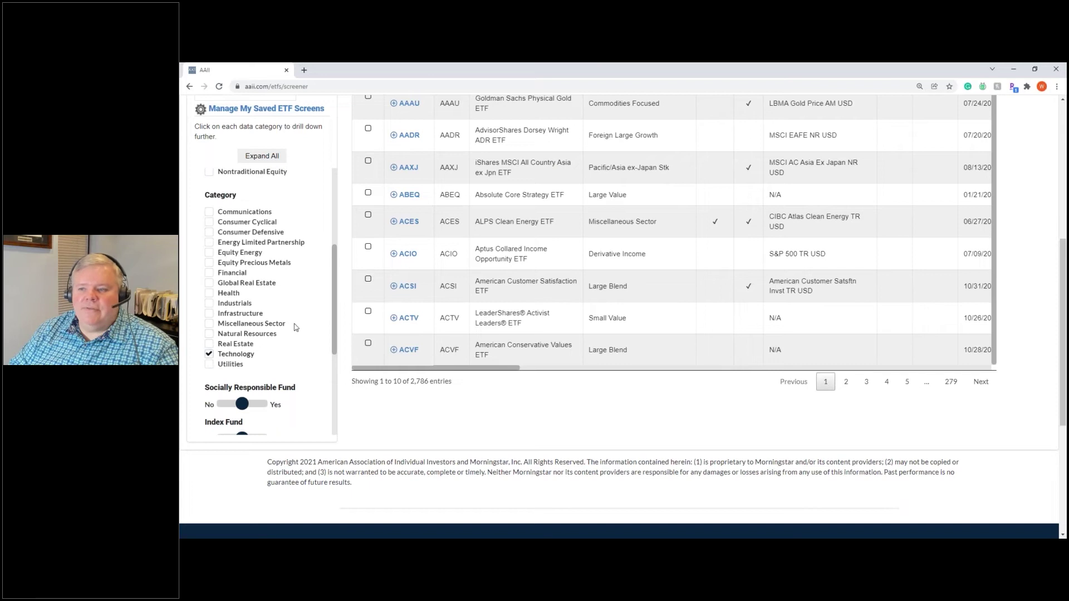
Expand the Returns (NAV) and Returns (Price) filters and look through their category rank criteria.
scroll(305, 321, down, 4)
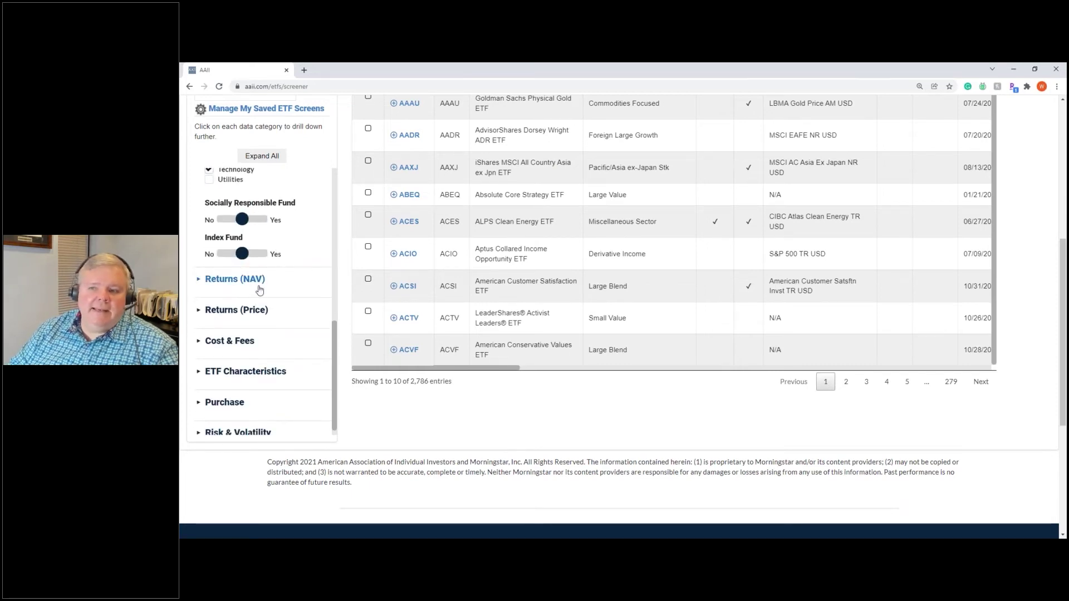
click(222, 311)
click(241, 279)
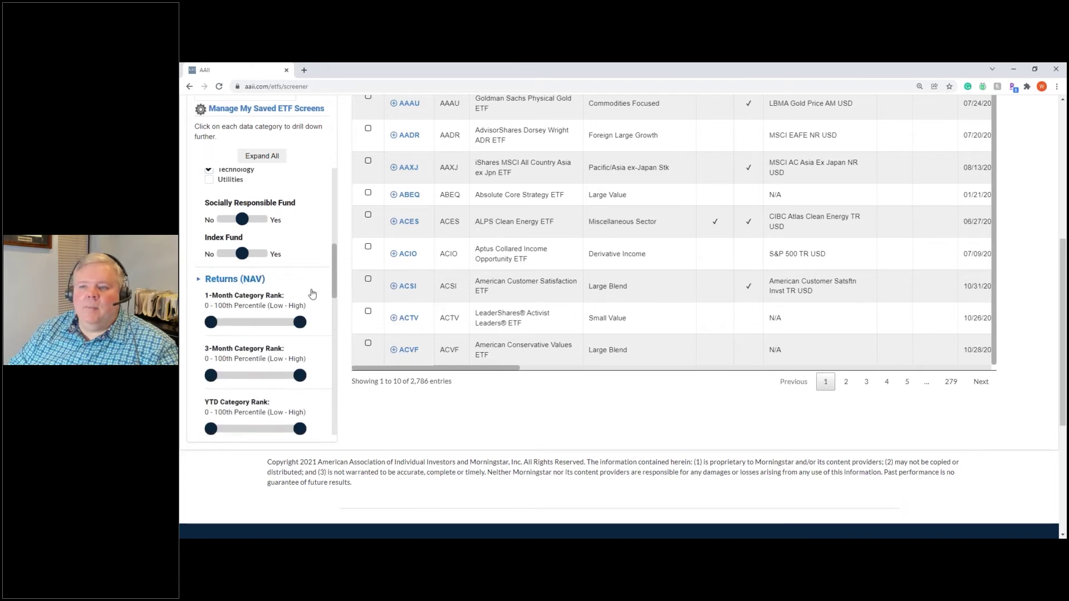
scroll(310, 292, down, 4)
scroll(312, 294, down, 6)
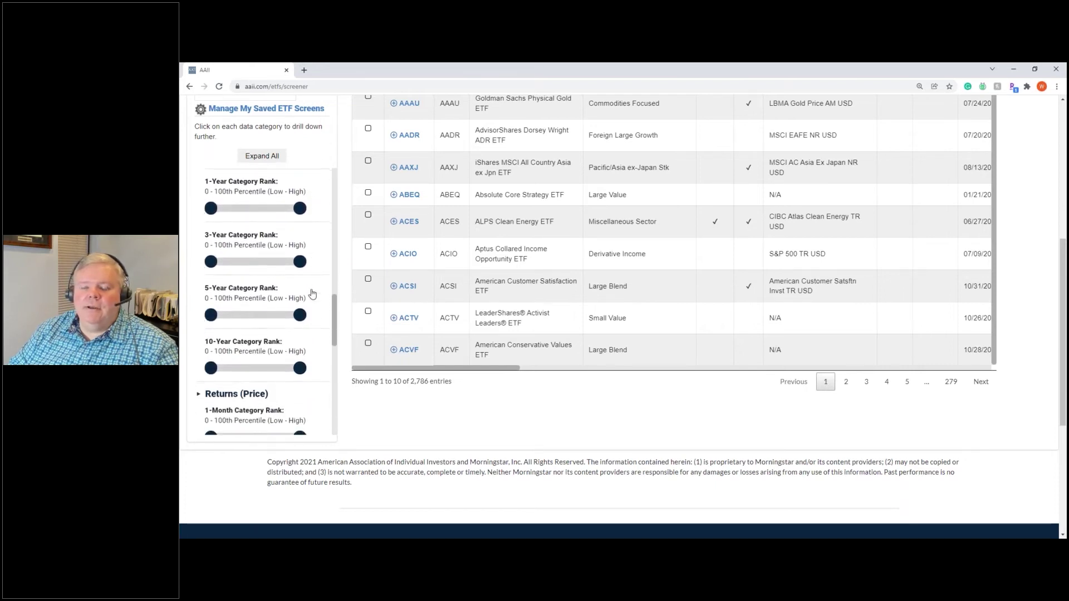
scroll(312, 294, down, 4)
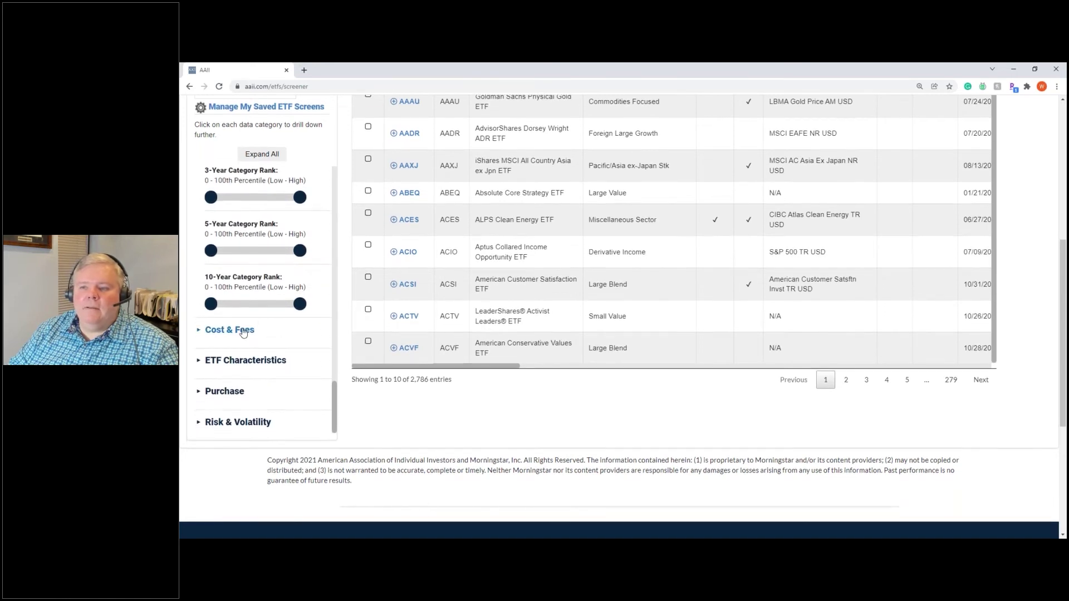
Limit the expense ratio category rank to the 0–50th percentile and apply the filters.
click(294, 334)
drag(300, 373, 257, 378)
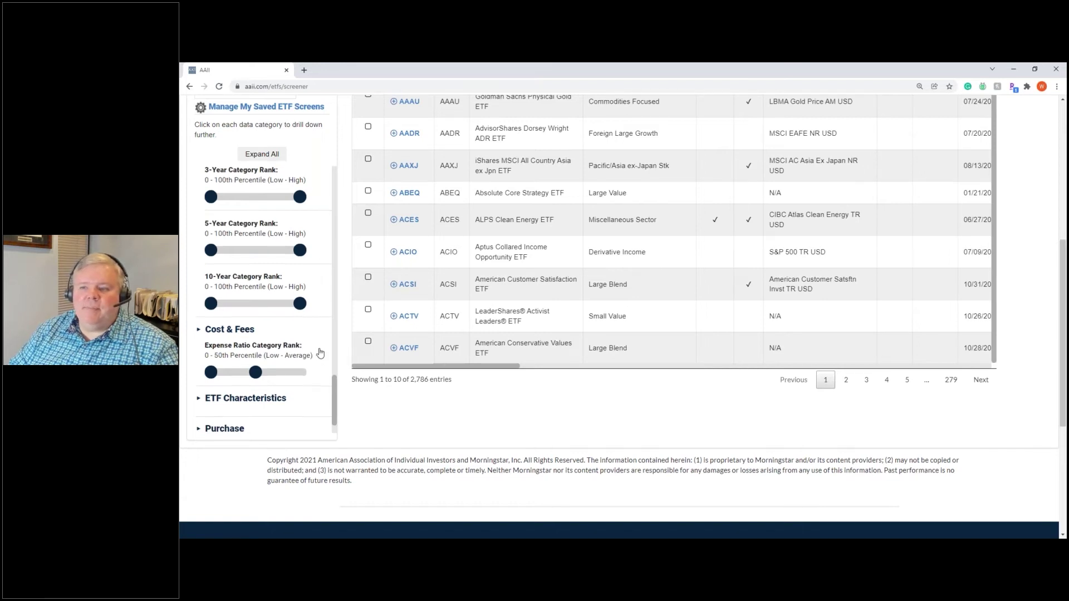
scroll(320, 352, down, 1)
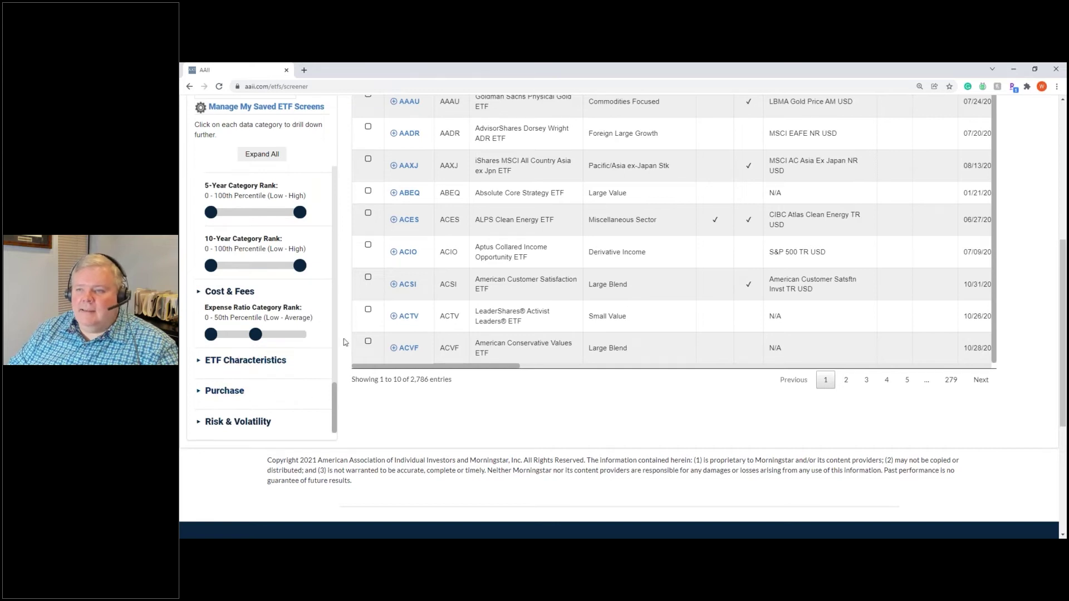
scroll(329, 342, down, 6)
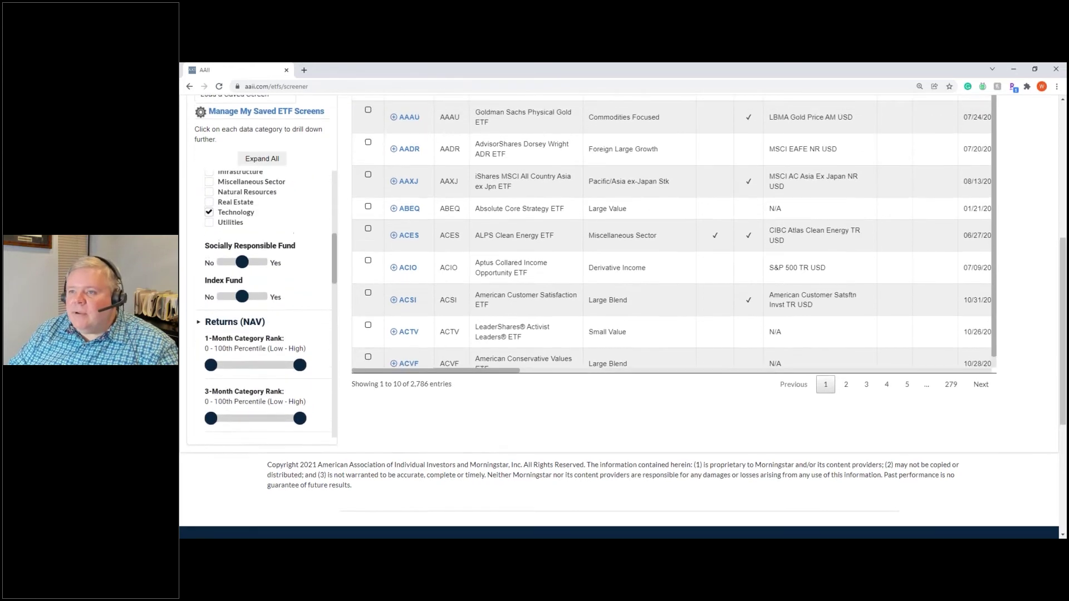
scroll(461, 327, up, 6)
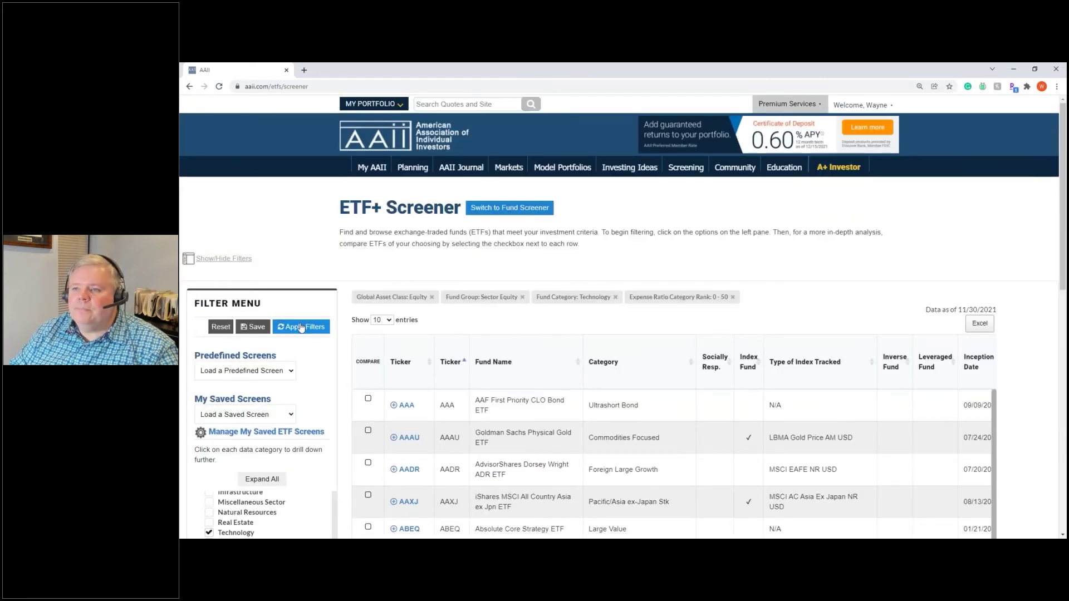
click(301, 327)
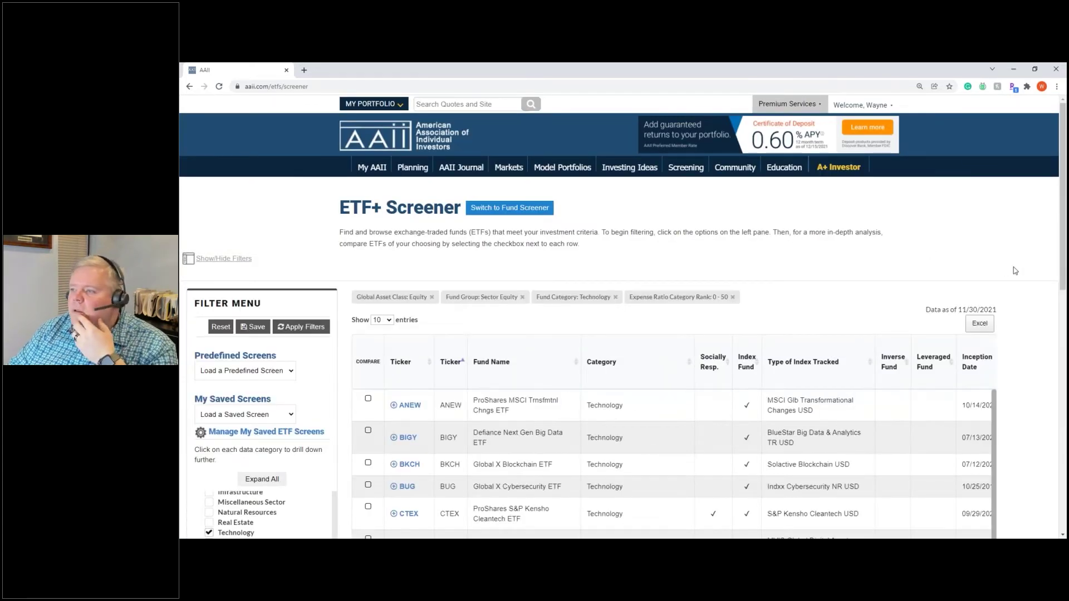
Restrict the 3-year and 5-year NAV category ranks to the 50th–100th percentile and apply the filters.
scroll(1014, 267, down, 4)
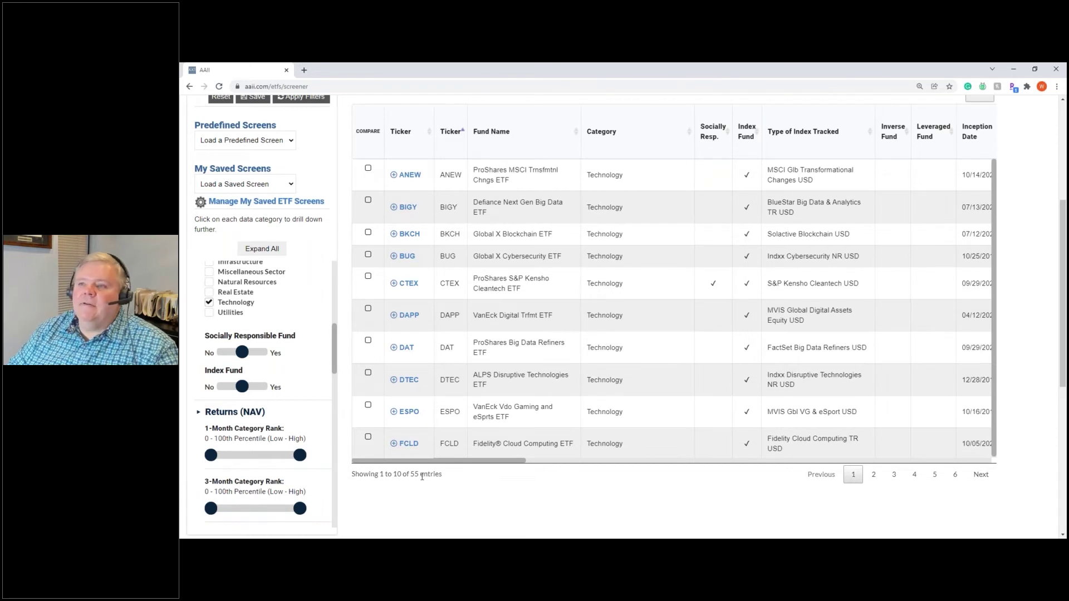
scroll(537, 333, up, 4)
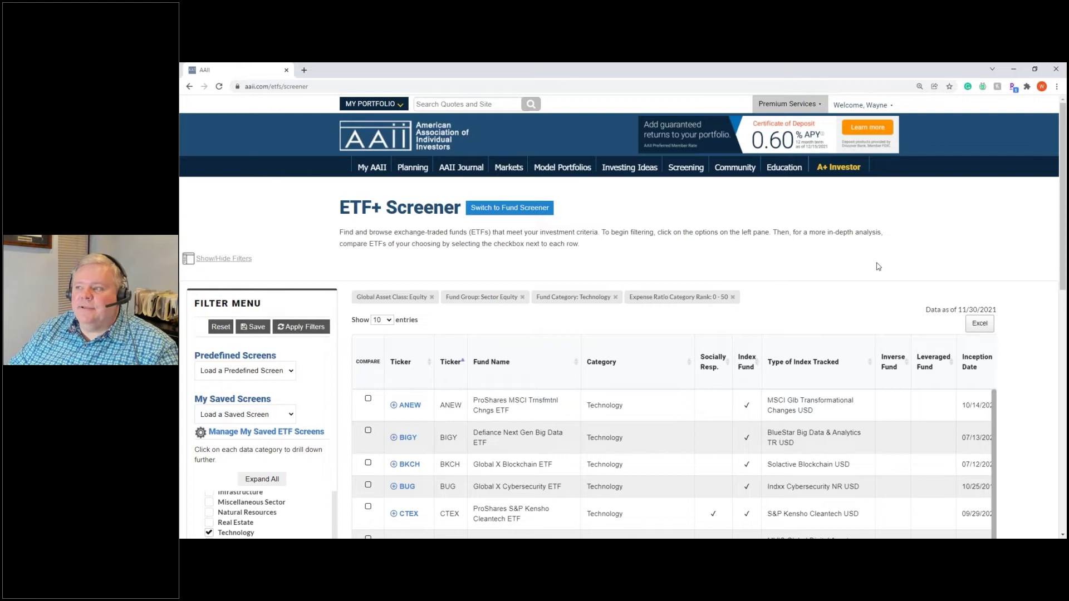
scroll(976, 263, down, 5)
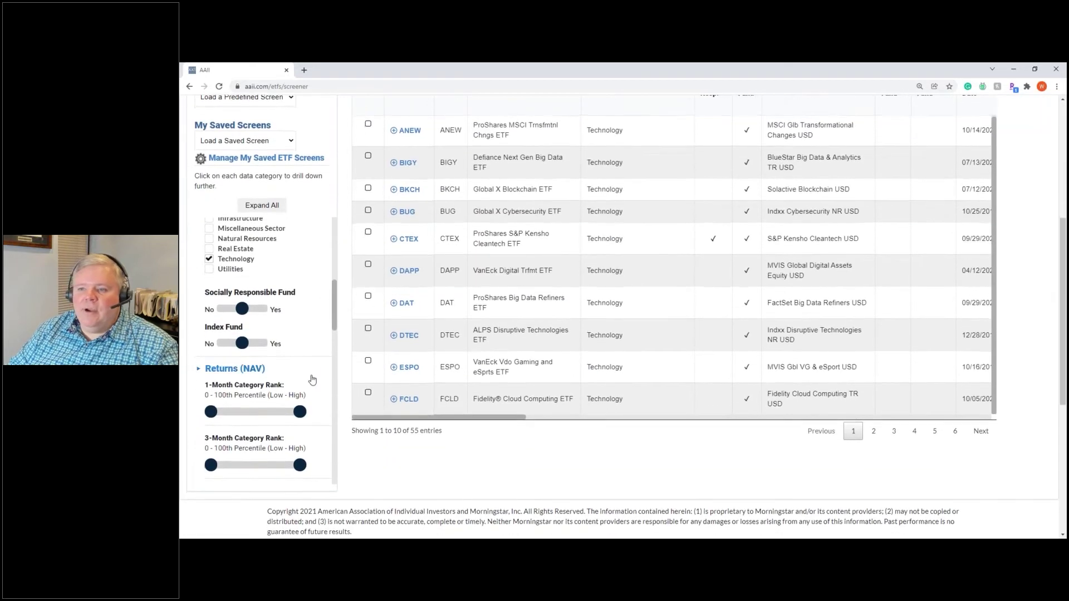
drag(334, 323, 334, 378)
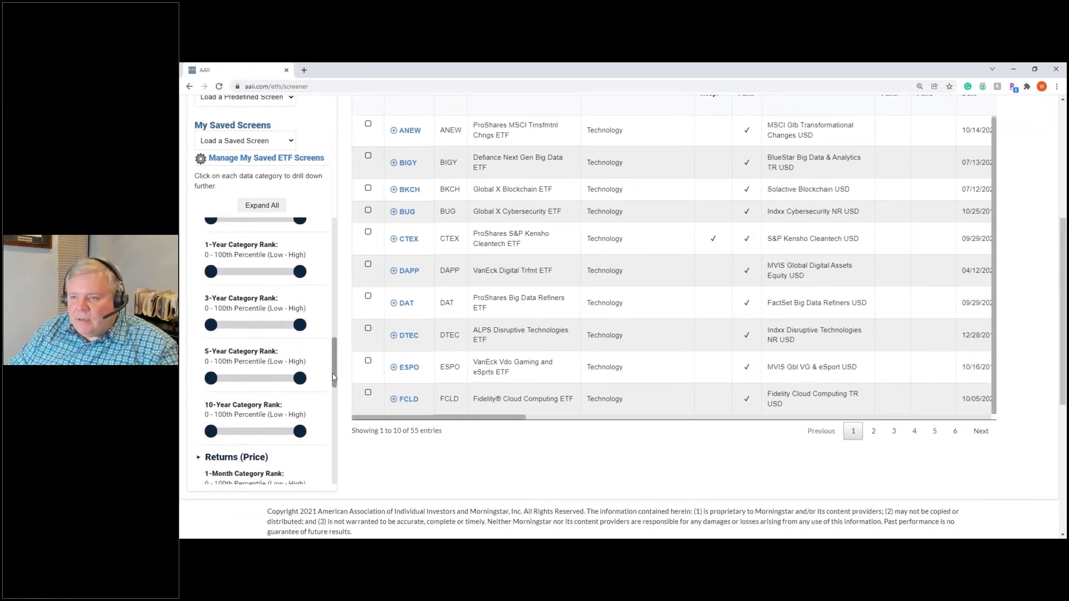
drag(211, 325, 259, 332)
drag(211, 379, 259, 382)
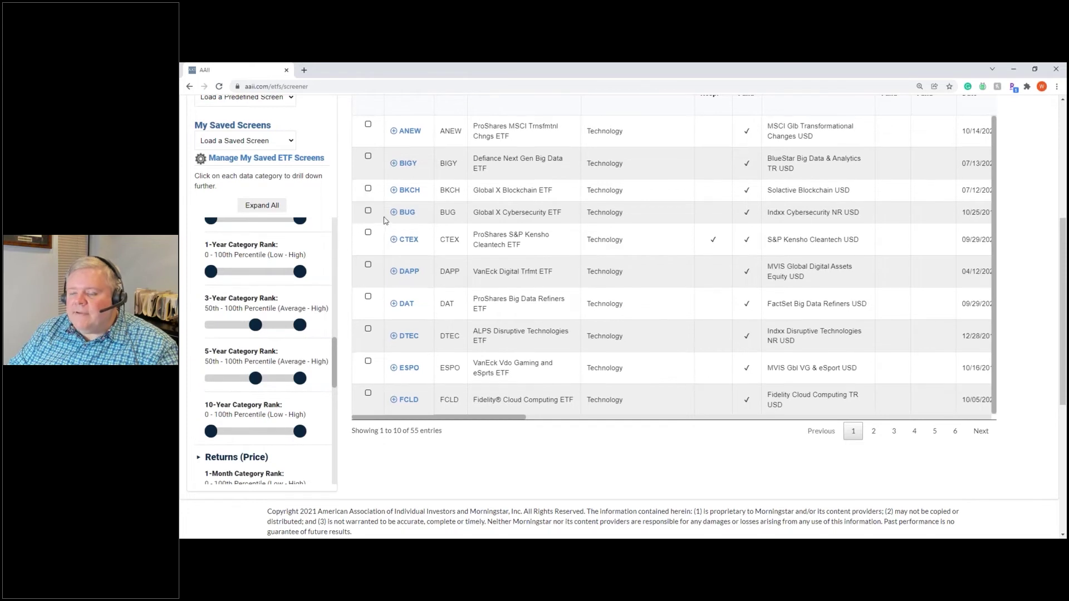
scroll(549, 182, up, 3)
scroll(549, 223, up, 2)
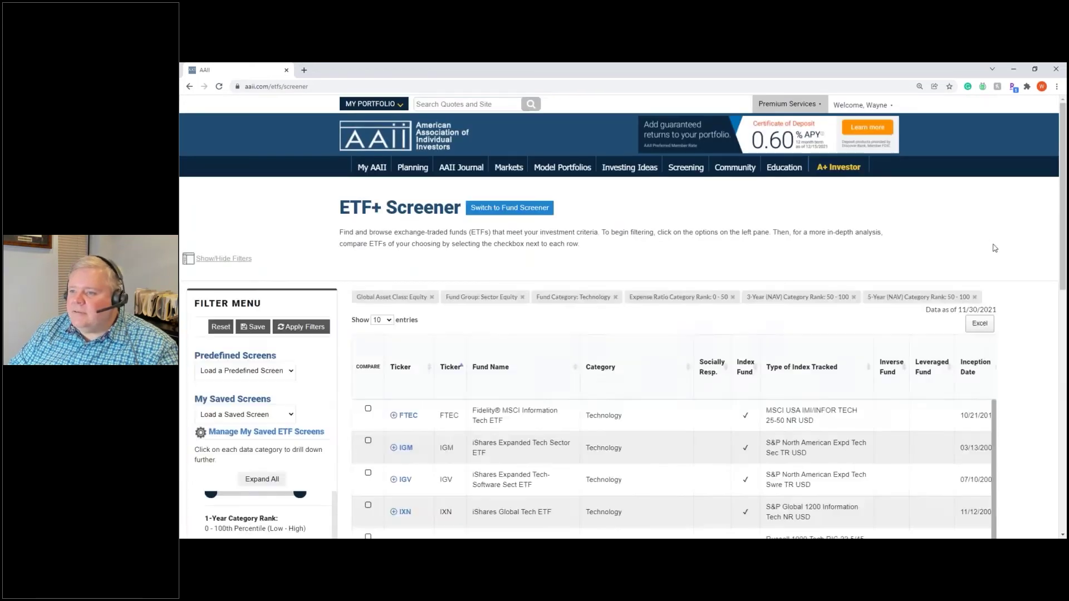
Select the FTEC, IGM and IGV ETFs in the screening results and open their comparison.
scroll(1003, 265, down, 7)
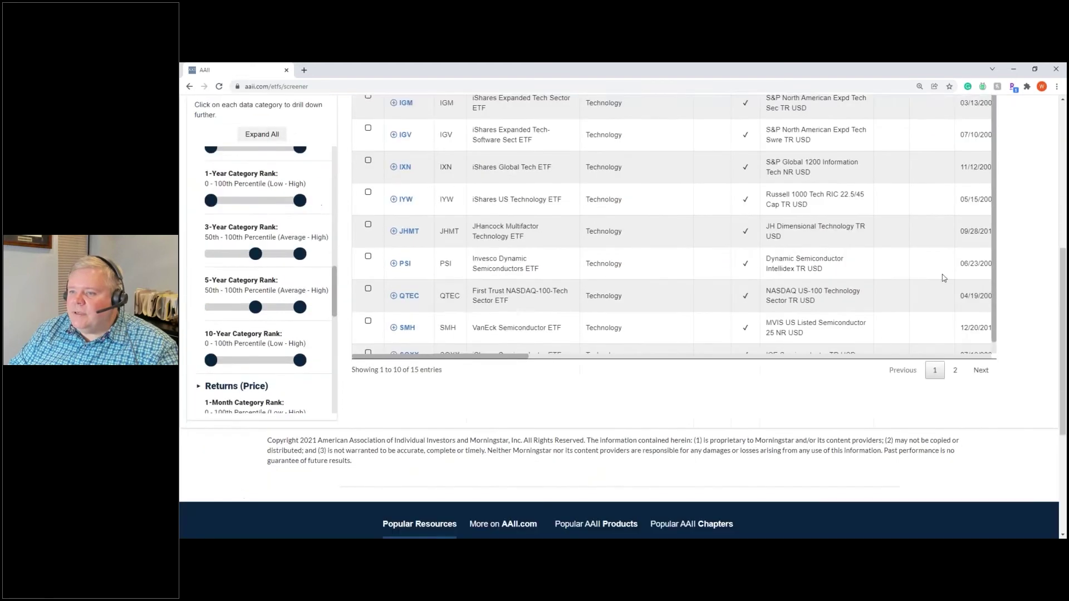
scroll(588, 343, up, 3)
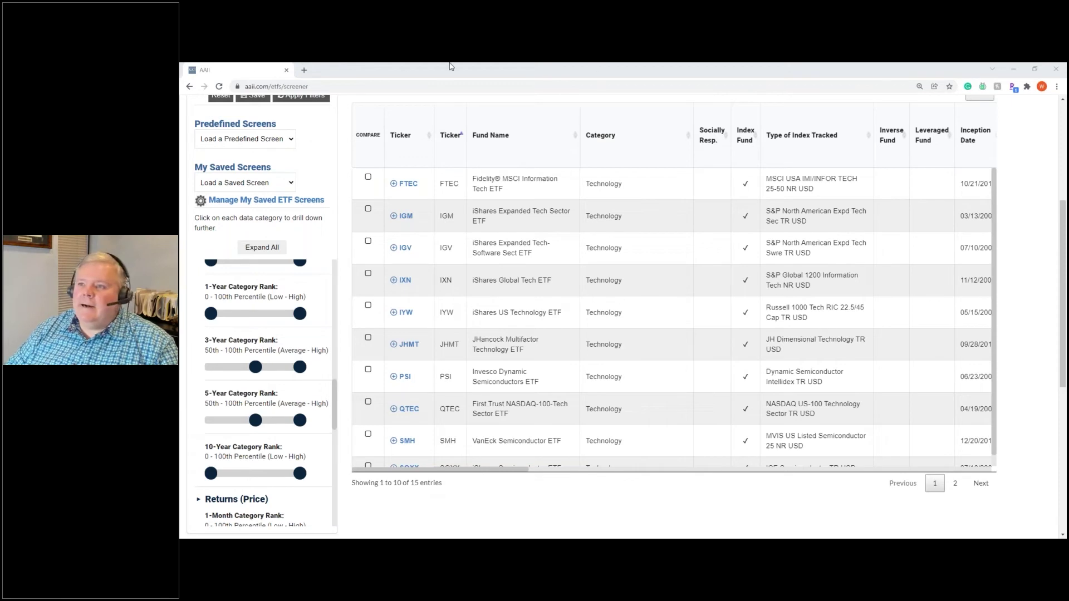
scroll(938, 183, up, 4)
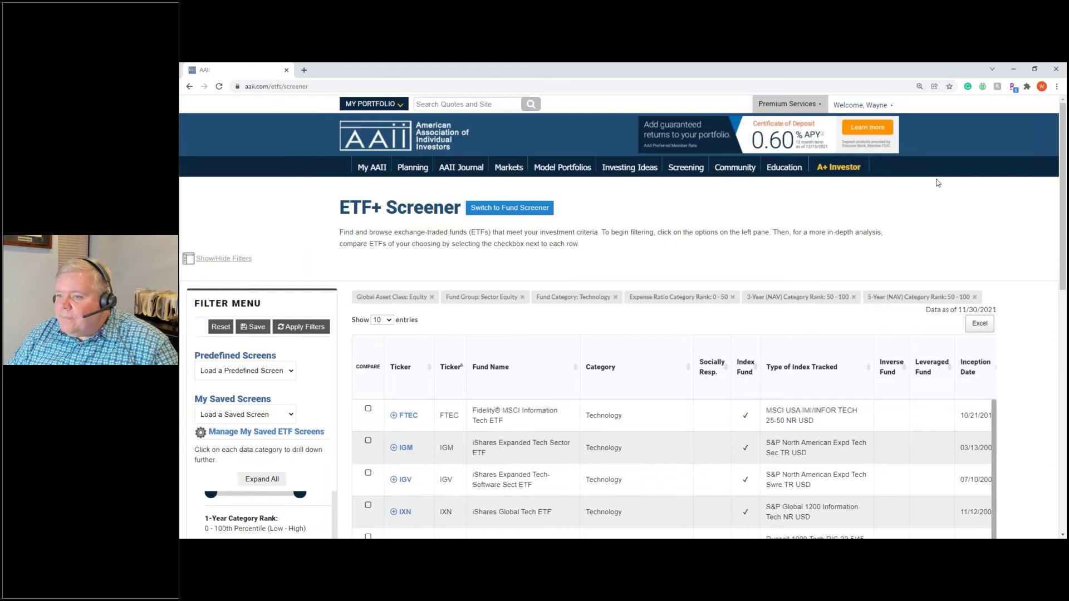
scroll(379, 390, down, 1)
click(368, 364)
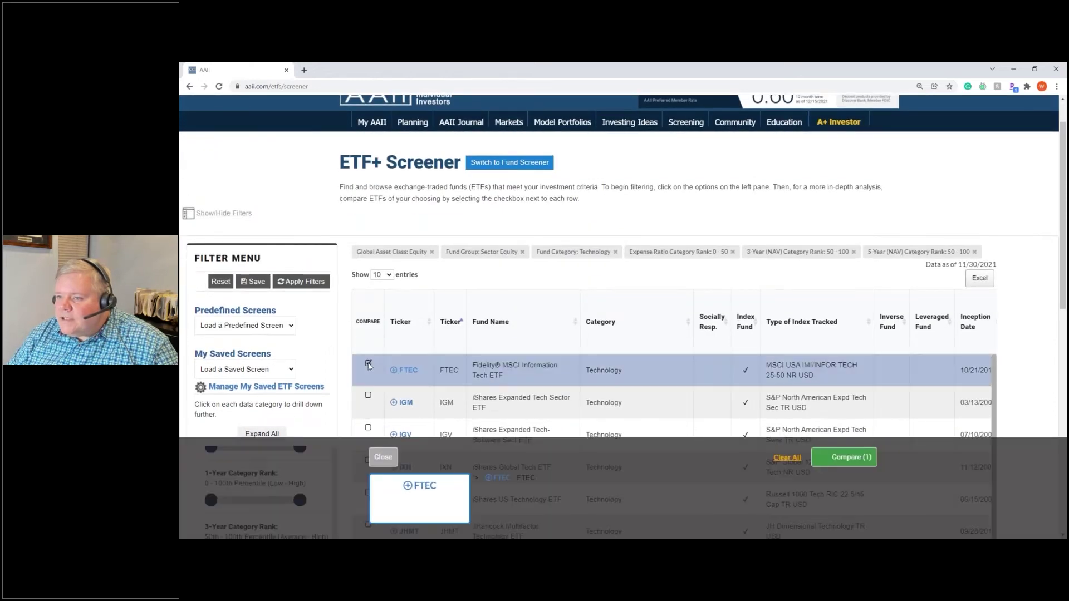
click(368, 396)
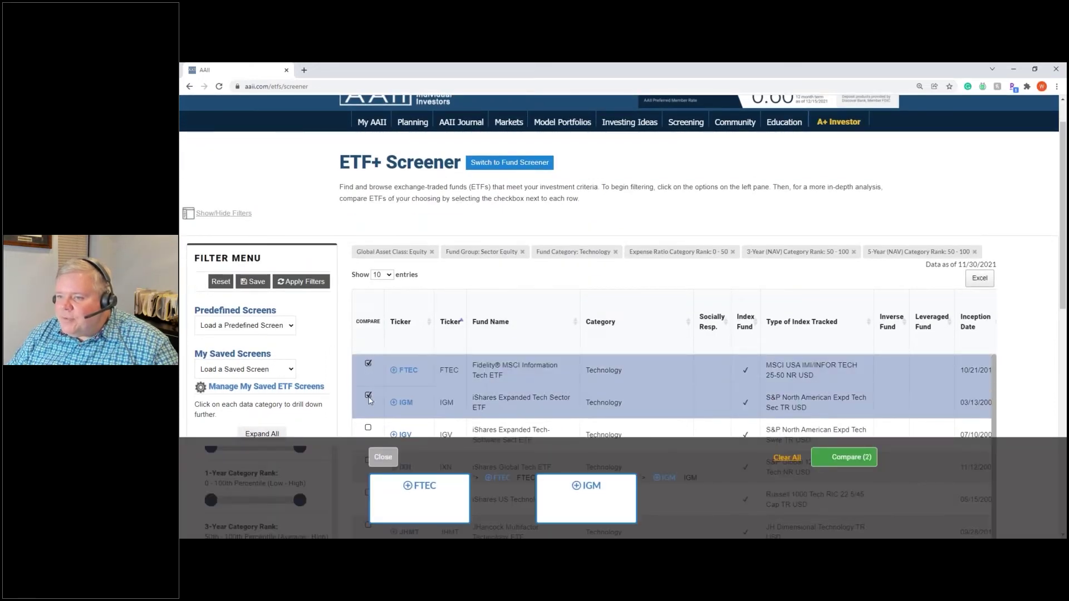
click(368, 428)
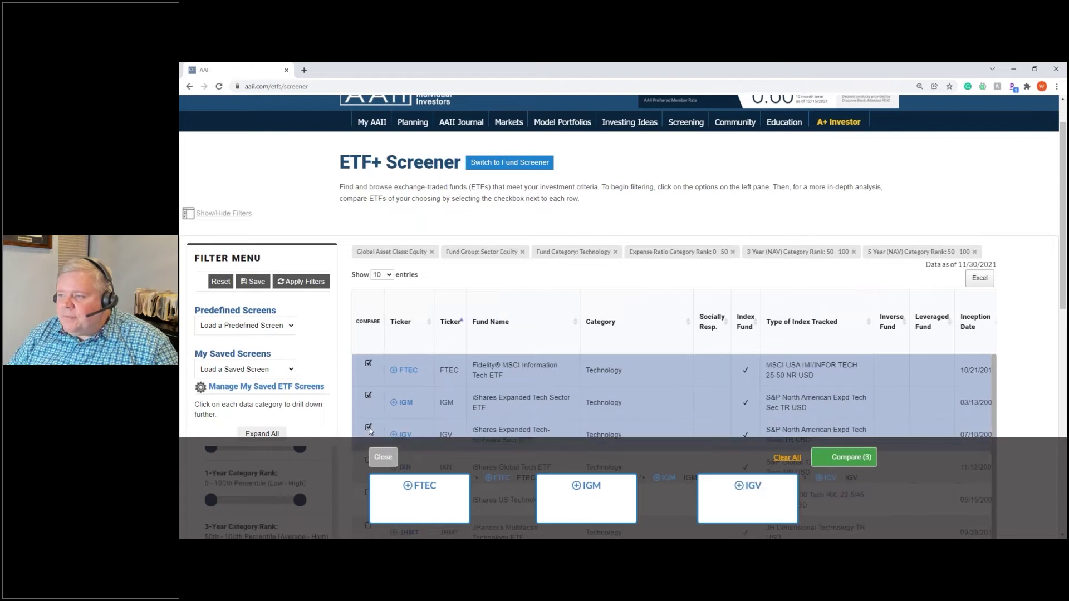
scroll(729, 299, down, 3)
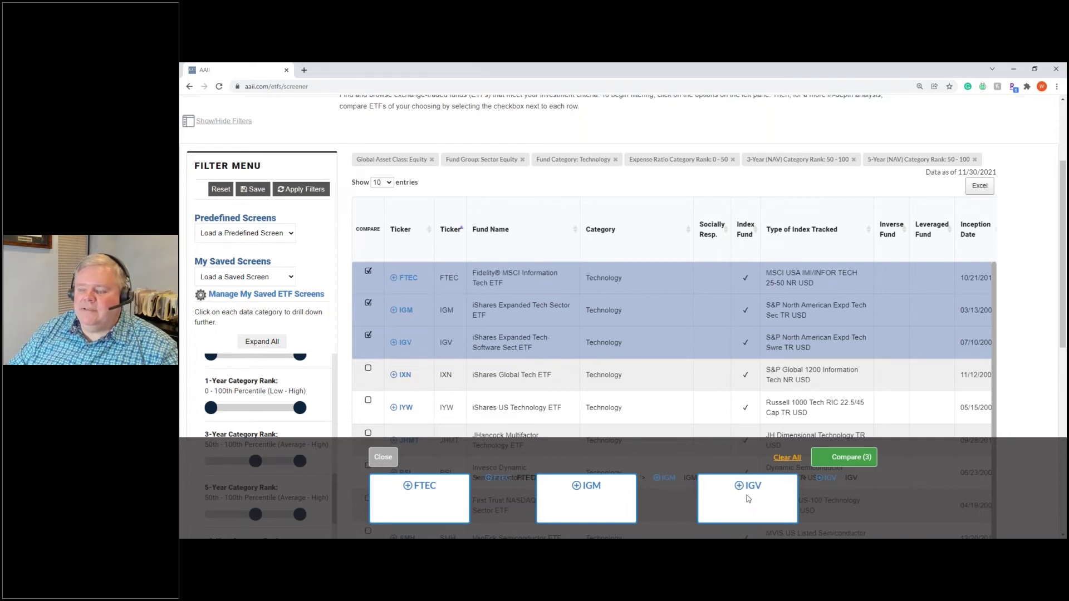
click(844, 459)
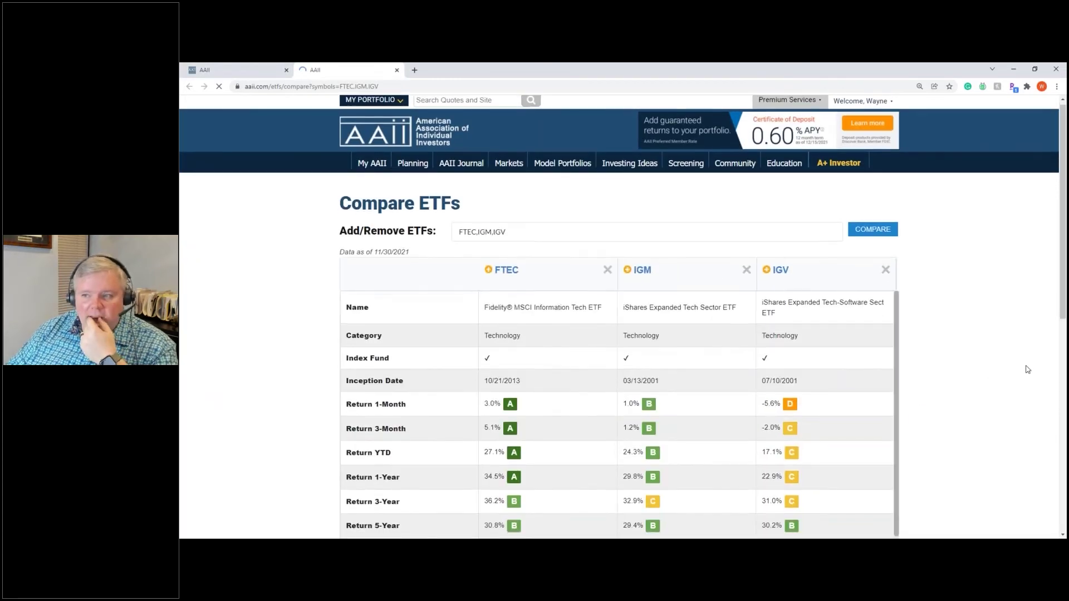
Look through the return and risk rows of the ETF comparison, minimize the browser and switch to the presentation slides.
scroll(1027, 369, down, 3)
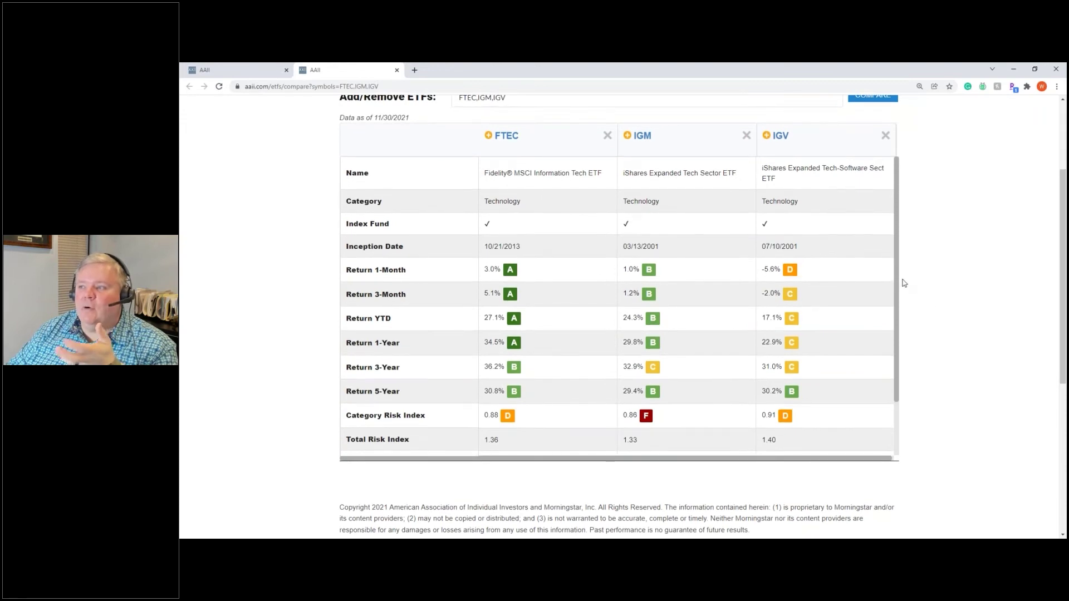
drag(897, 312, 902, 386)
drag(903, 344, 902, 299)
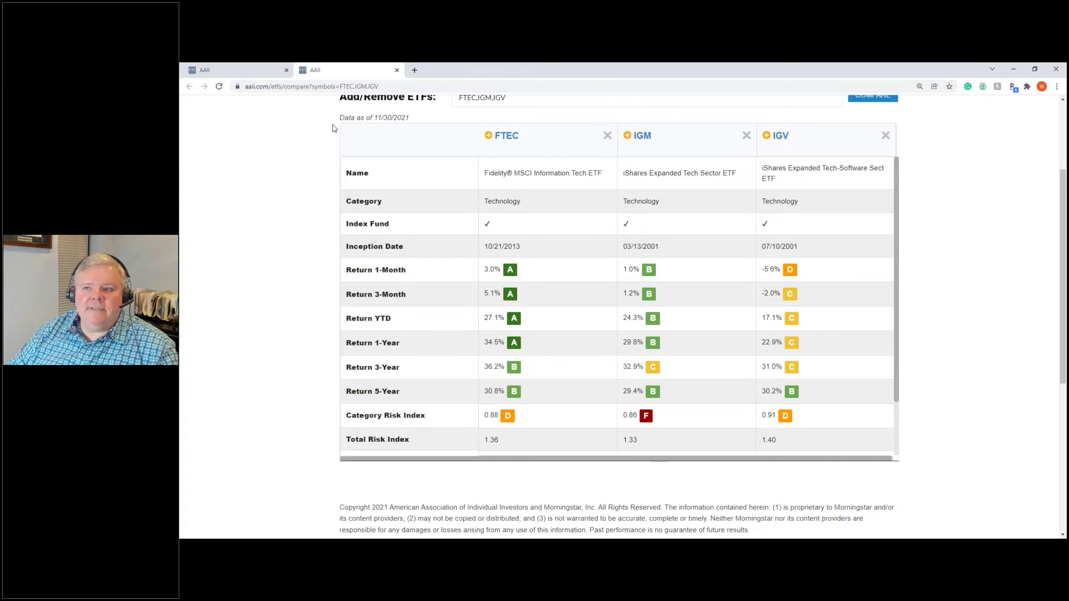
click(1015, 71)
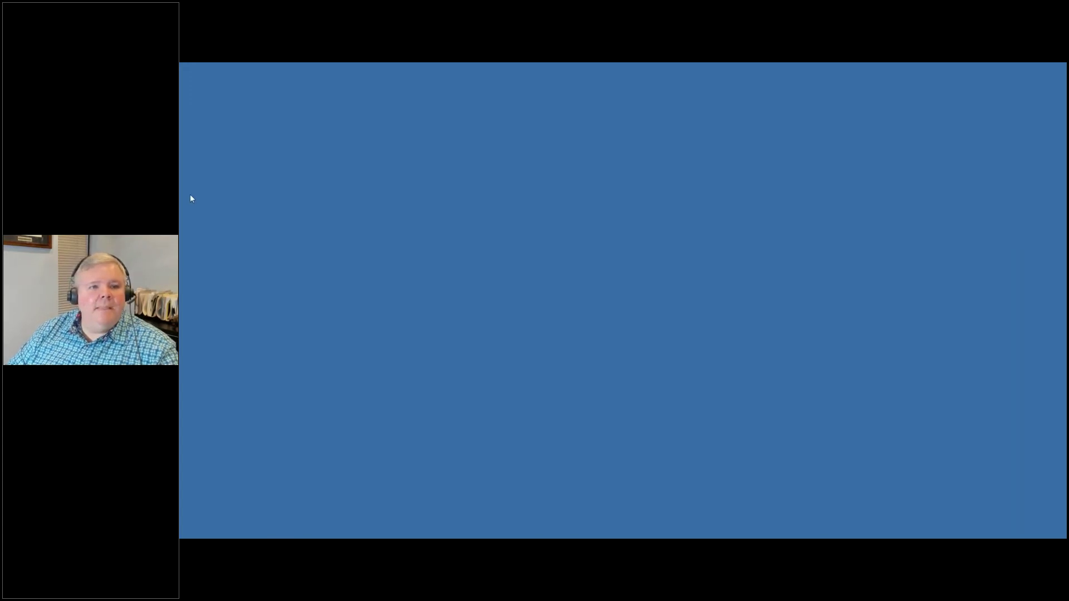
key(alt+Tab)
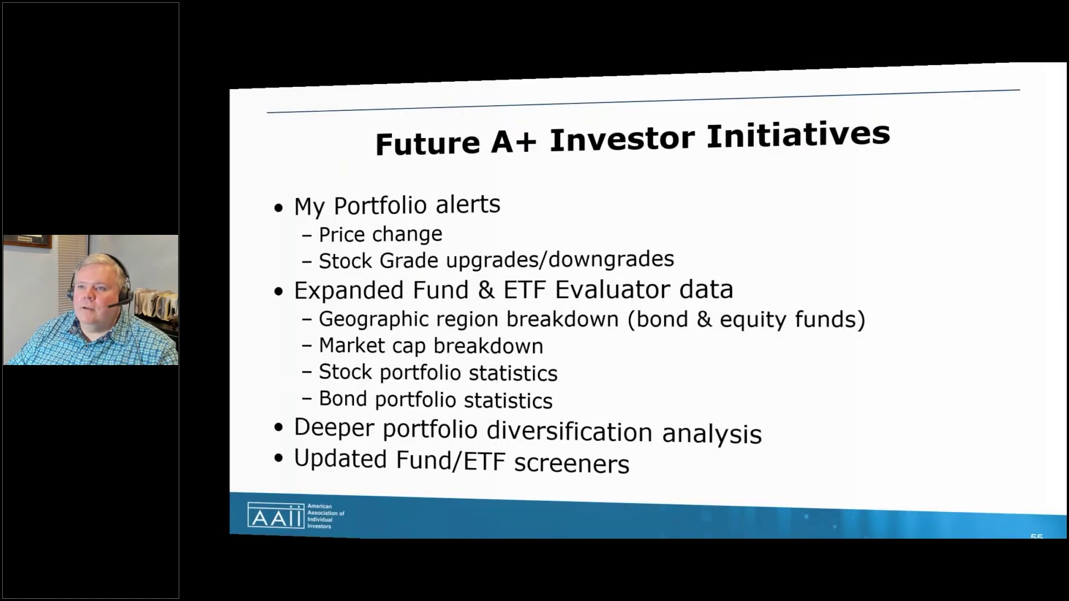
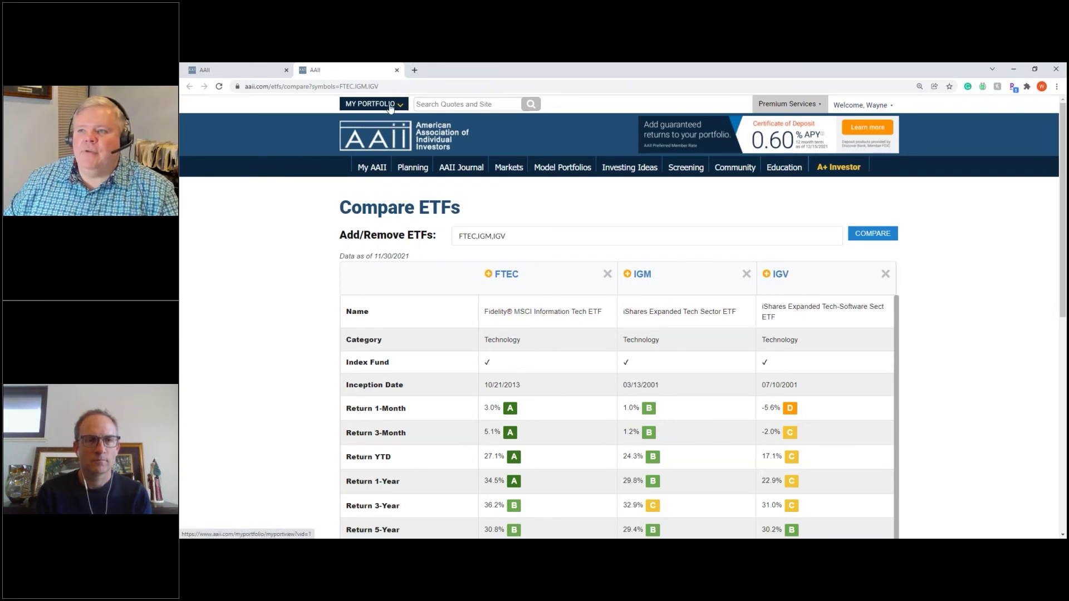
Open the My Portfolio page, go from there to the Custom Stock Screener and look over its unfiltered stock list.
click(391, 106)
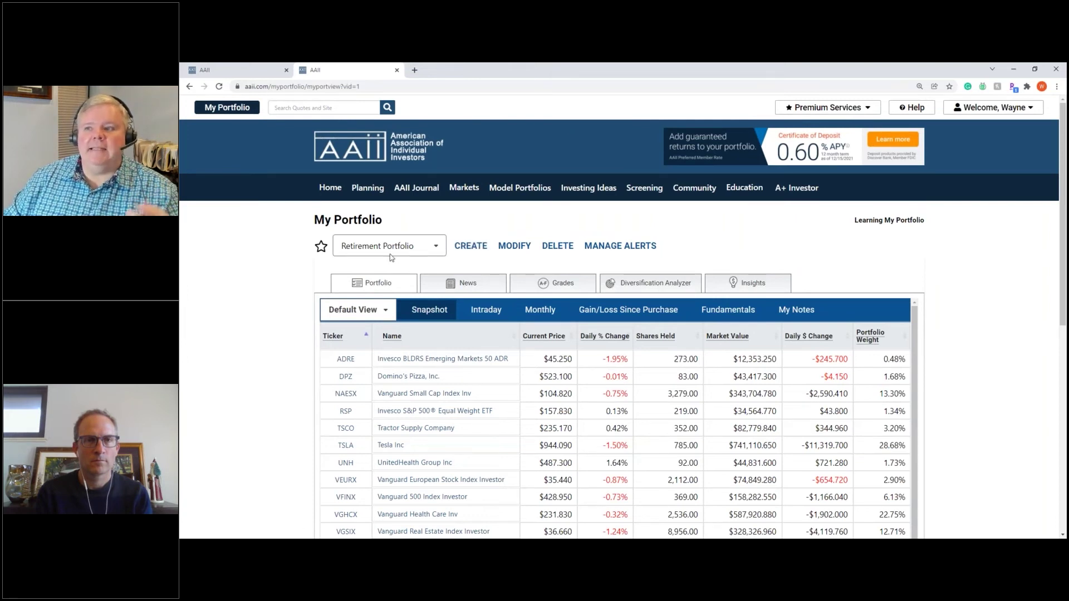
mouse_move(644, 188)
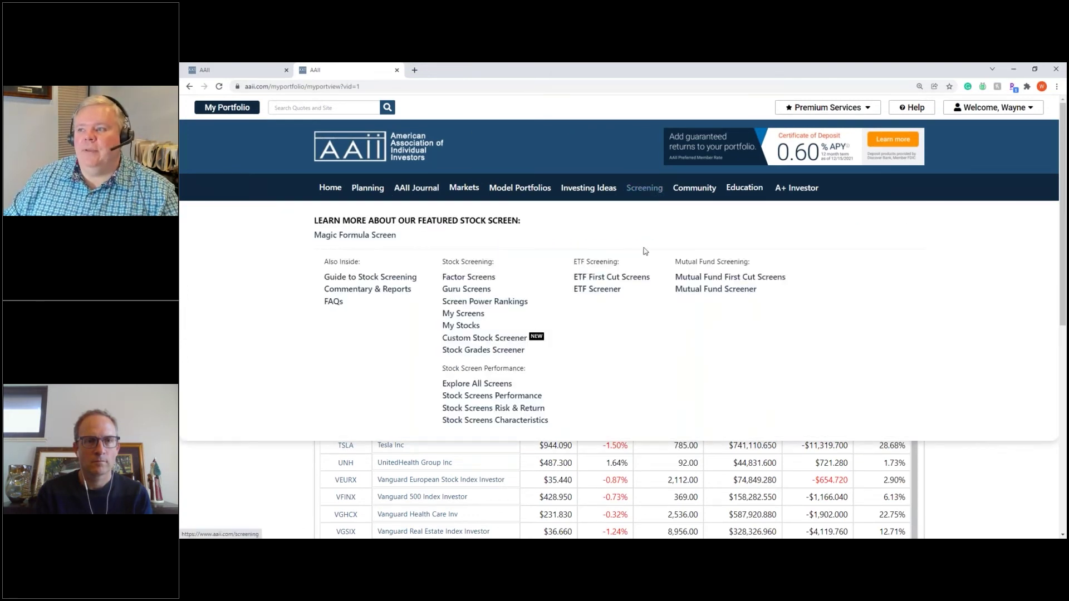
click(508, 338)
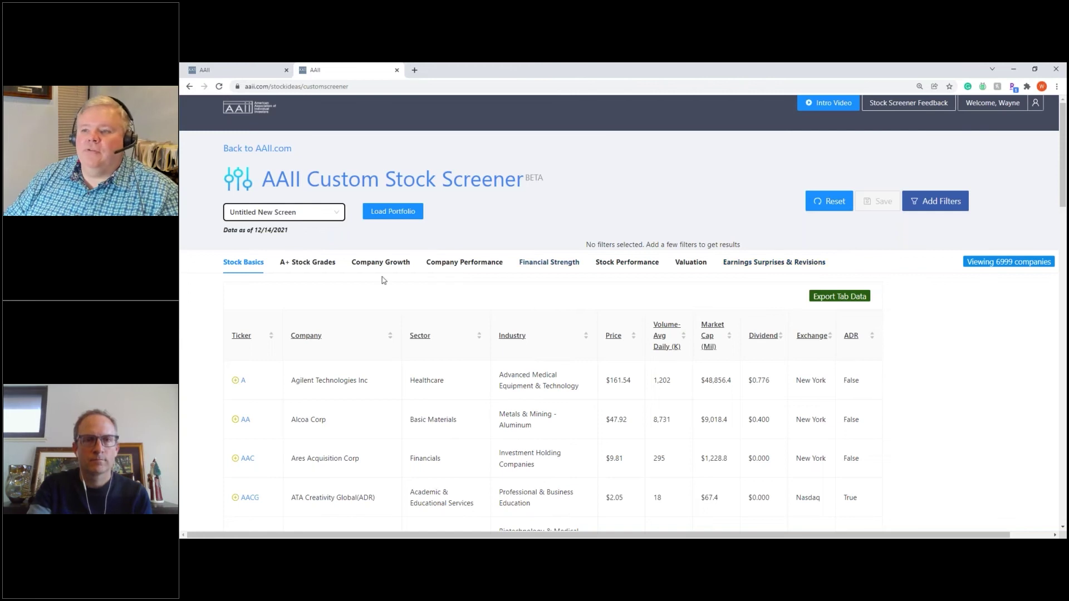
scroll(315, 351, down, 2)
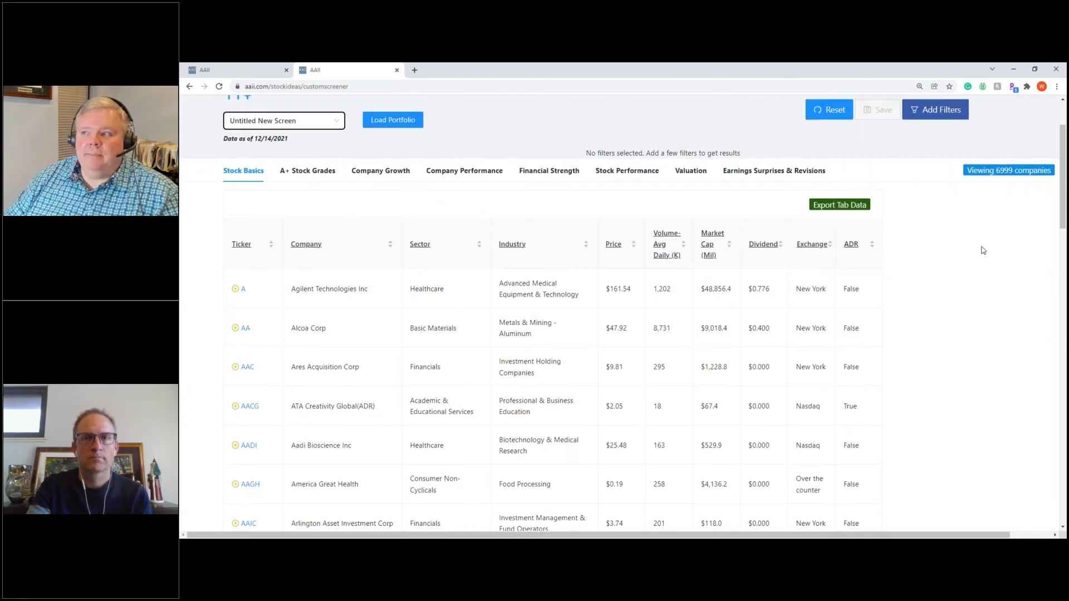
scroll(981, 249, up, 2)
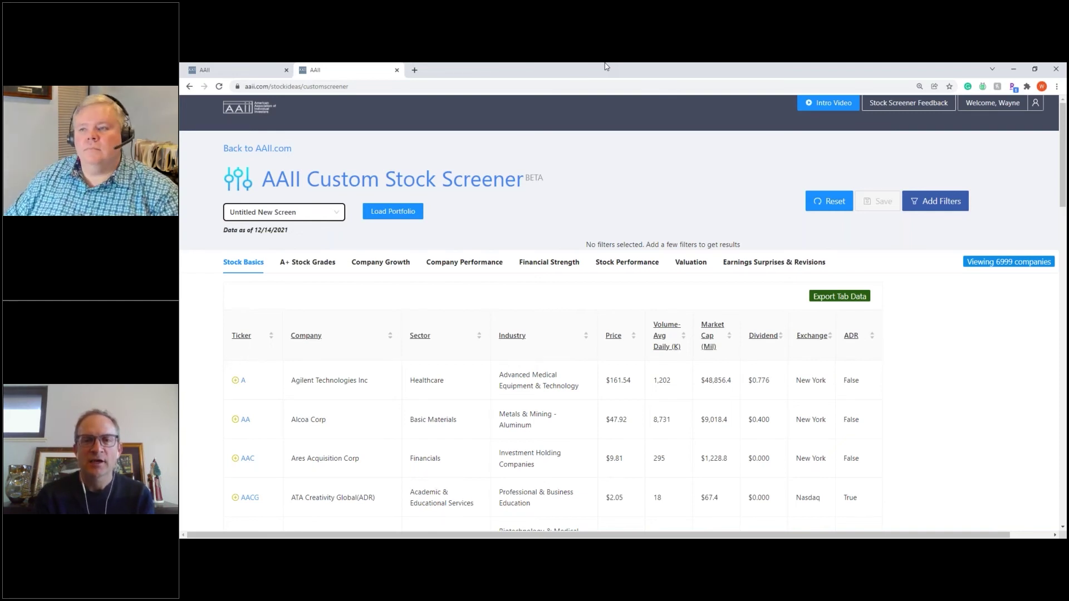
click(261, 69)
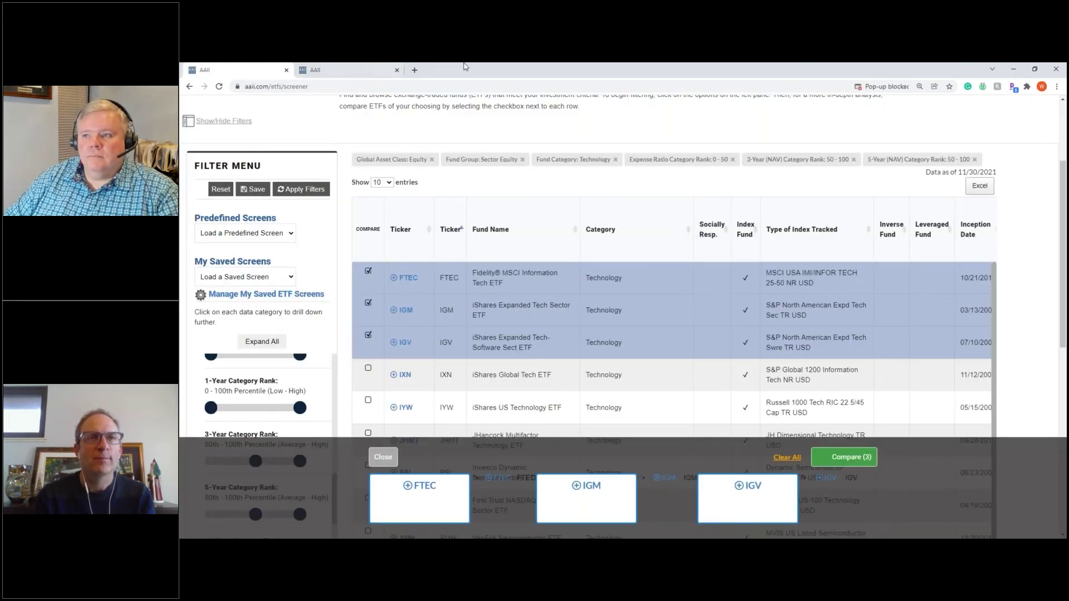
scroll(718, 206, up, 3)
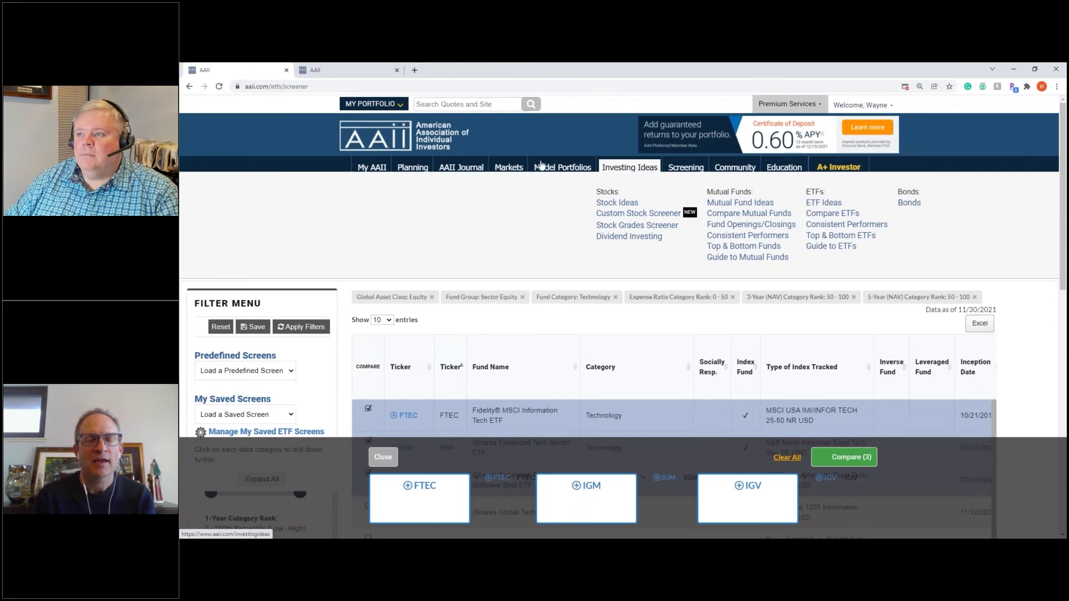
click(343, 71)
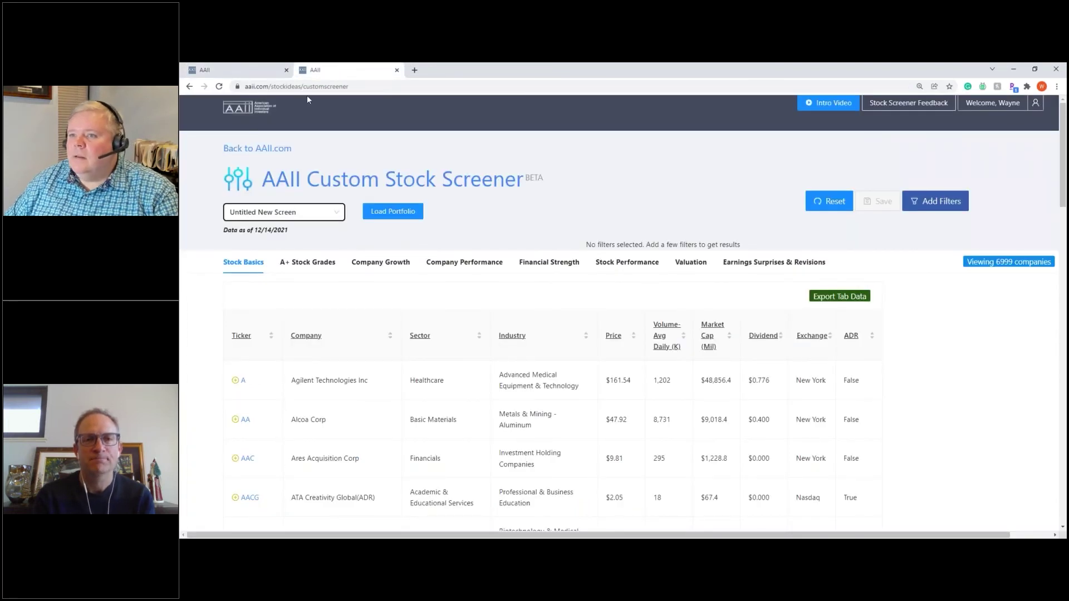
Search the AAII site for "aapl" from the ETF Screener page and open the Apple Inc (AAPL) stock page.
click(239, 70)
click(441, 104)
text(aapl)
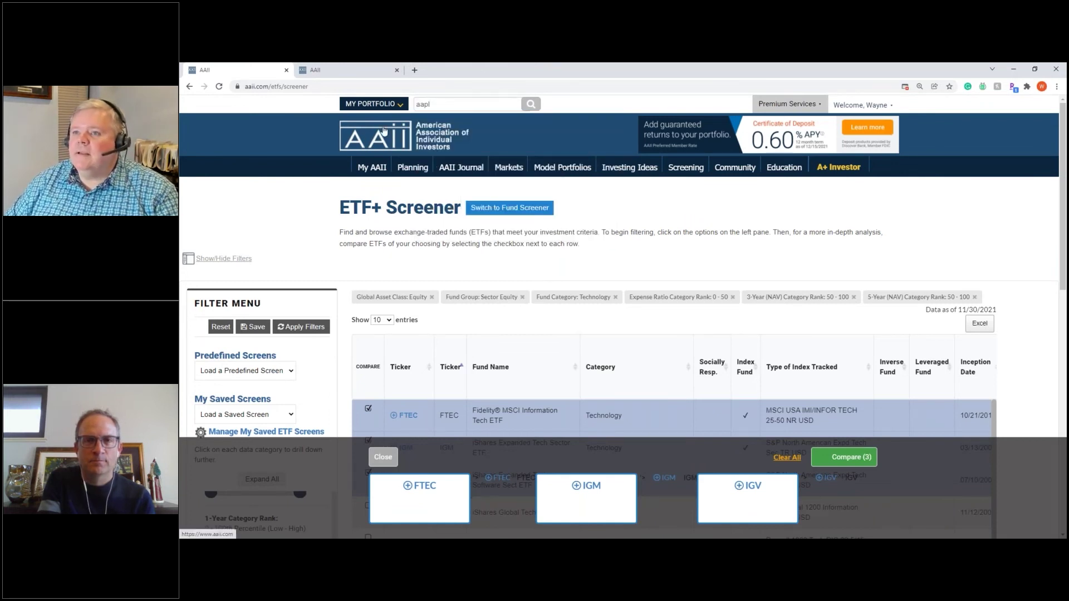
click(530, 104)
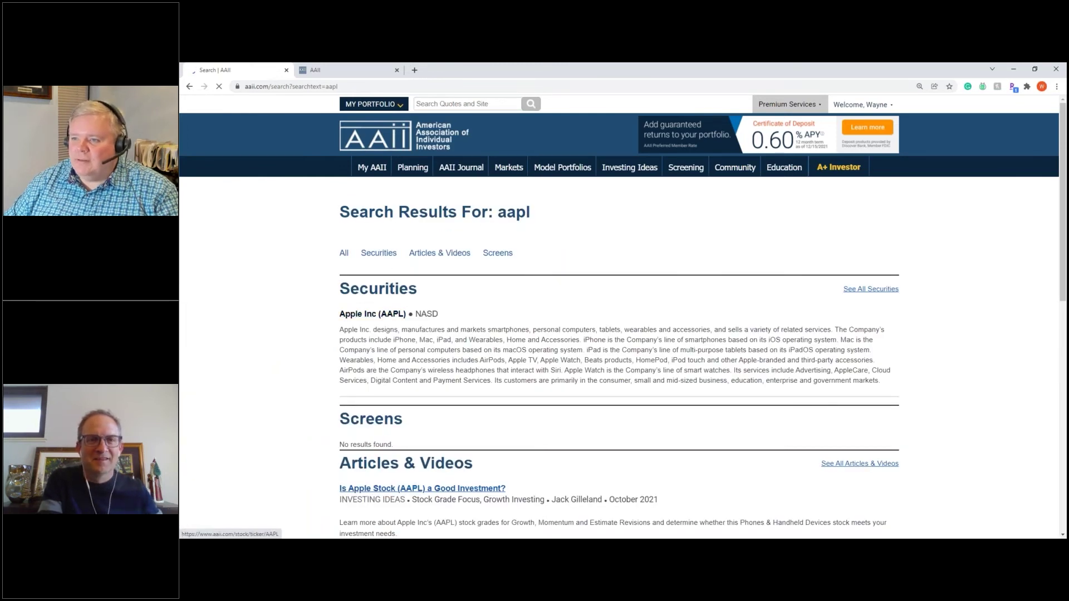
click(415, 316)
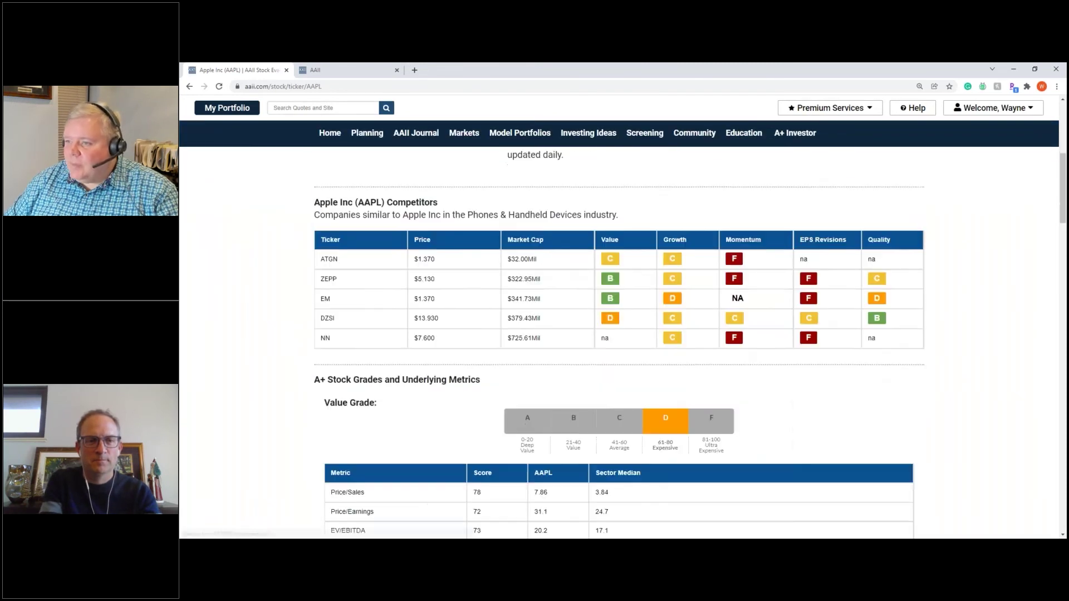
Examine the metrics behind Apple's value, growth, momentum, estimate revisions and quality grades, and minimize the browser.
scroll(620, 321, down, 13)
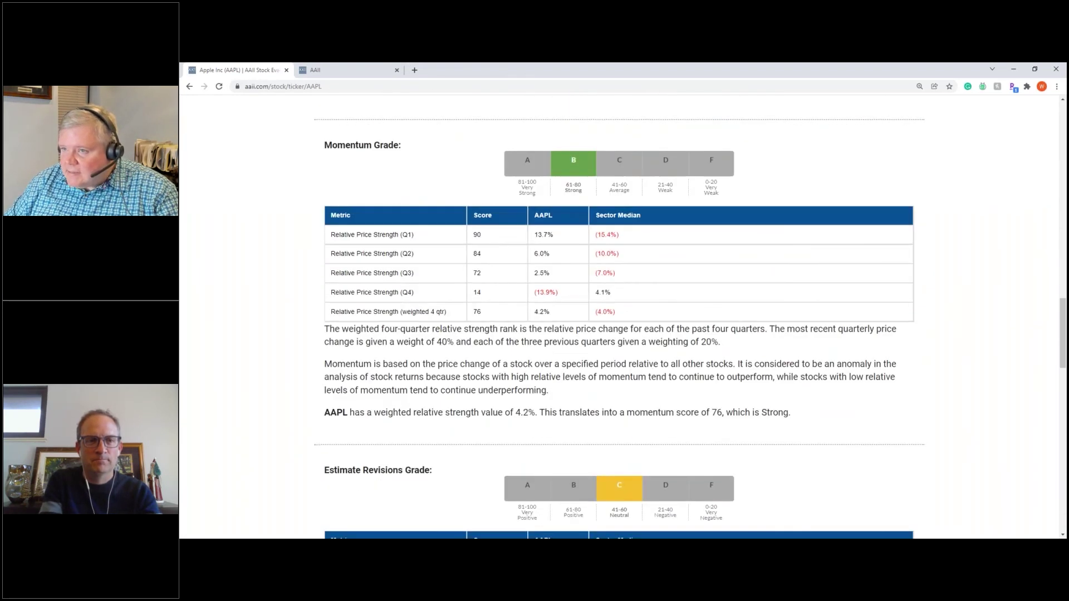
scroll(594, 324, down, 5)
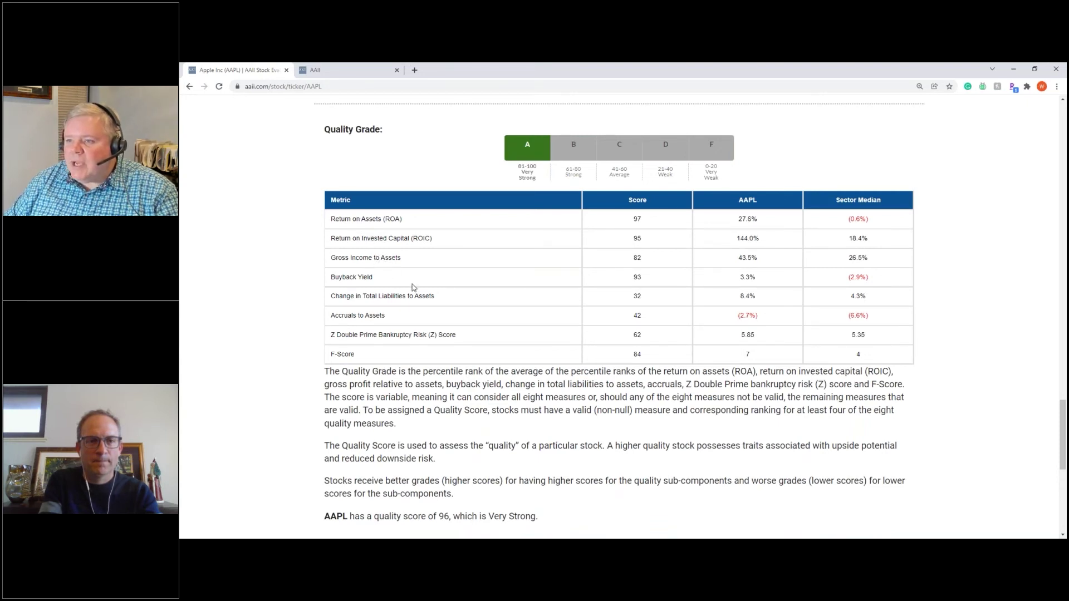
scroll(498, 334, up, 8)
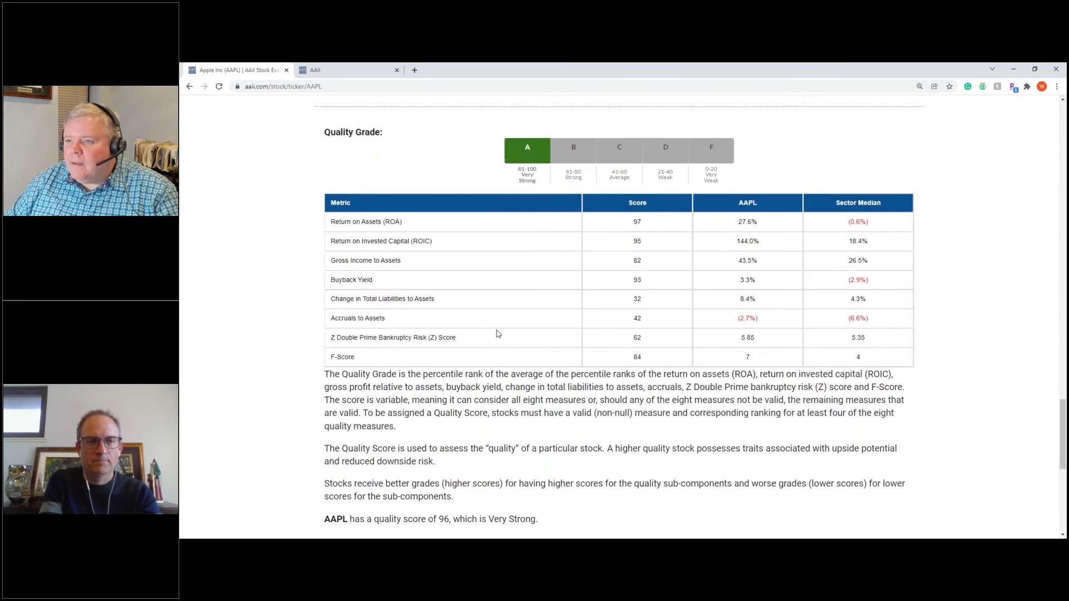
scroll(497, 334, up, 7)
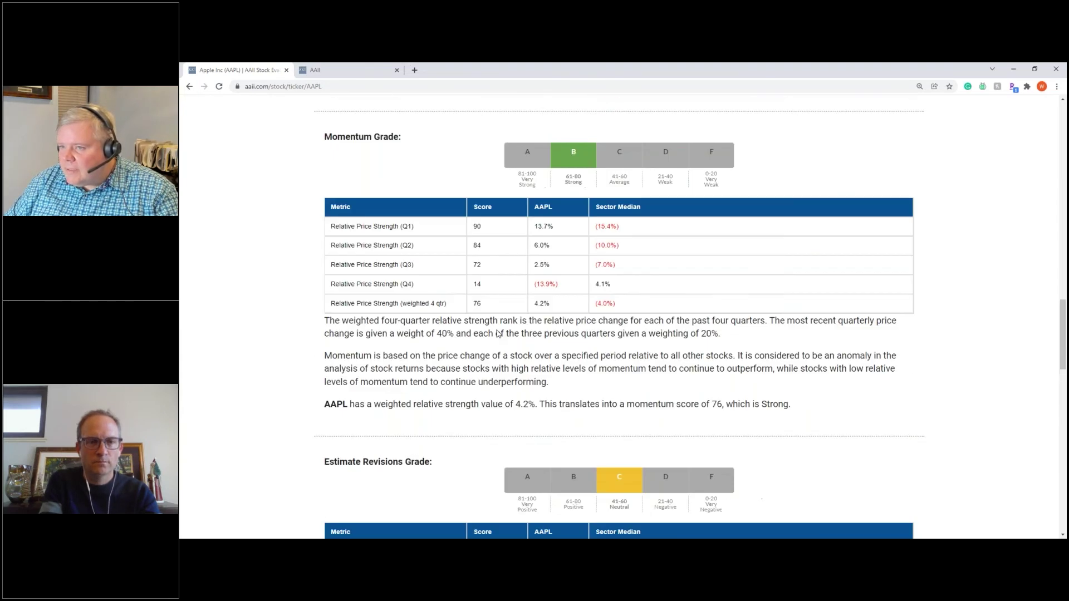
scroll(498, 334, up, 5)
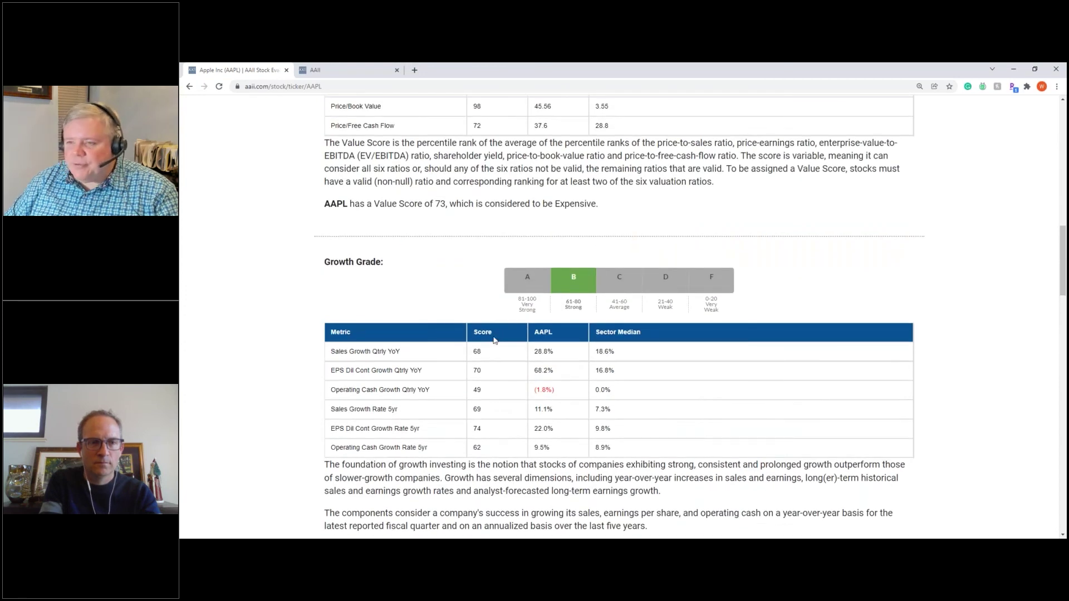
scroll(495, 340, down, 12)
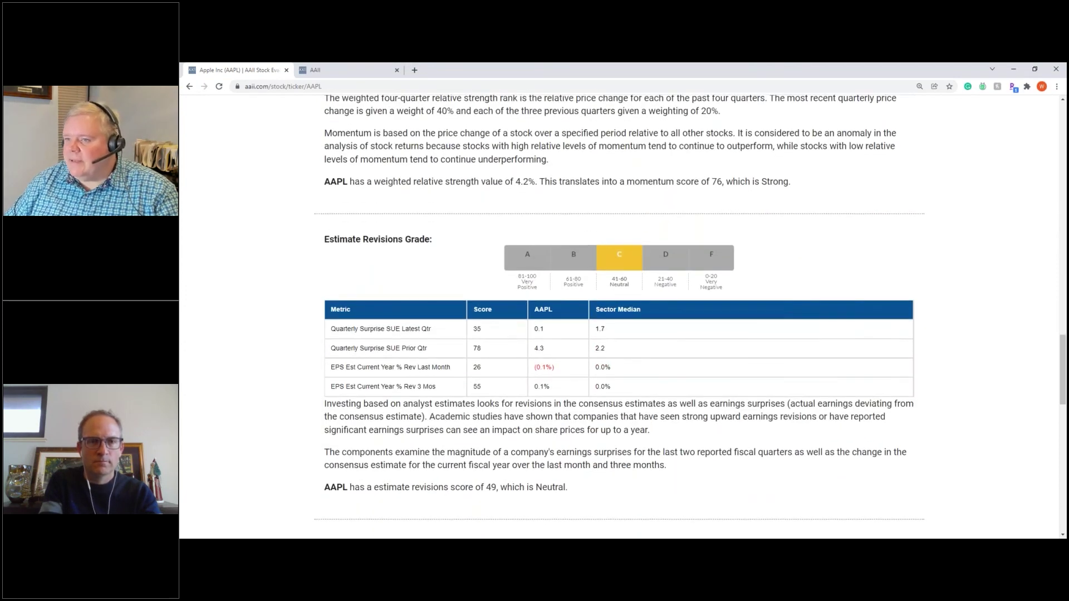
scroll(285, 369, down, 7)
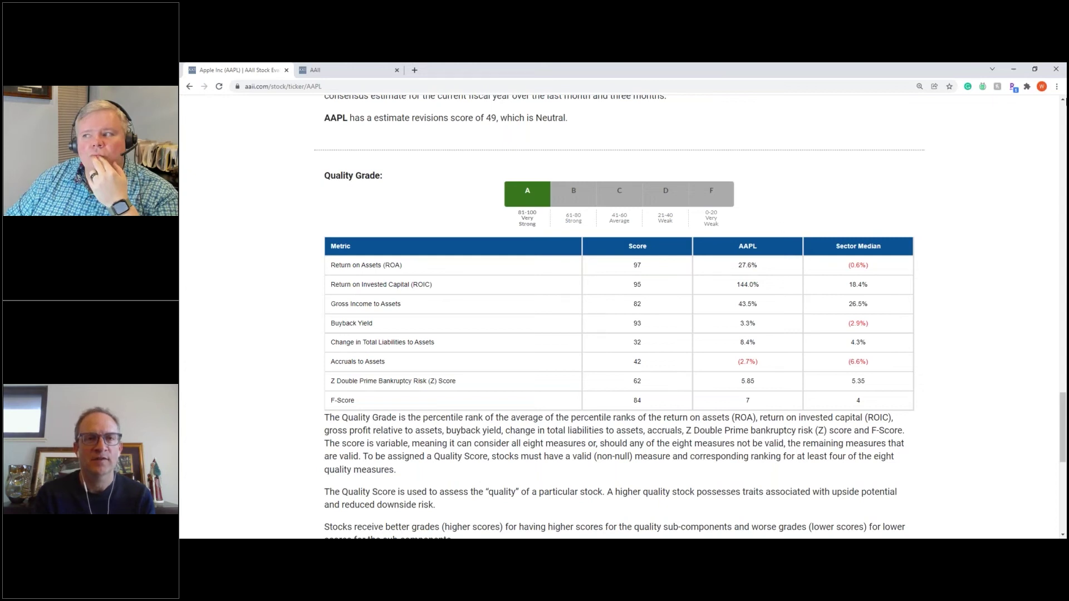
scroll(1065, 108, up, 2)
scroll(1065, 108, up, 15)
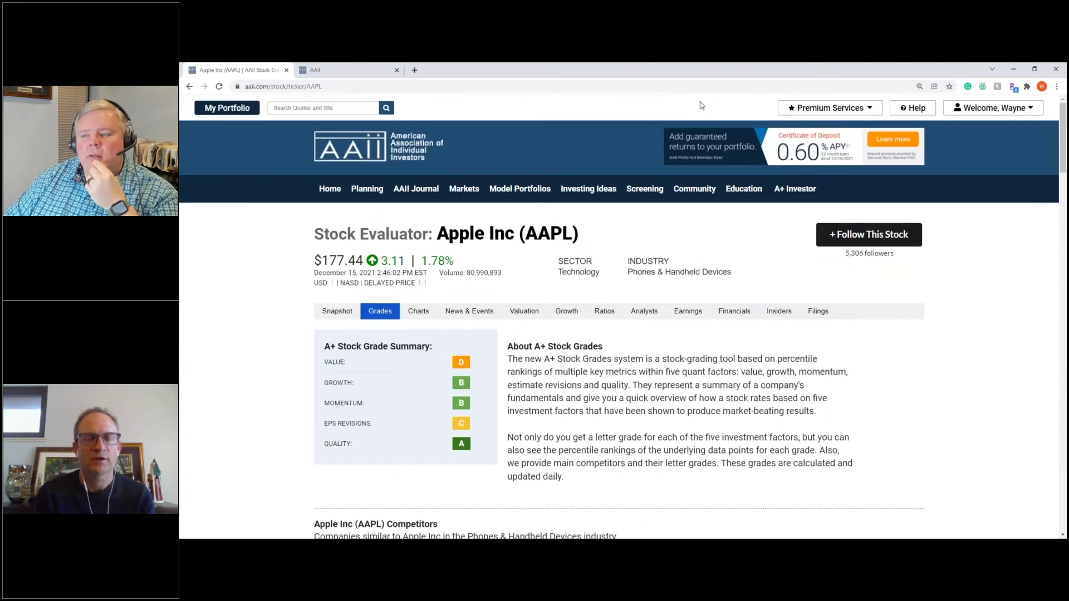
mouse_move(631, 193)
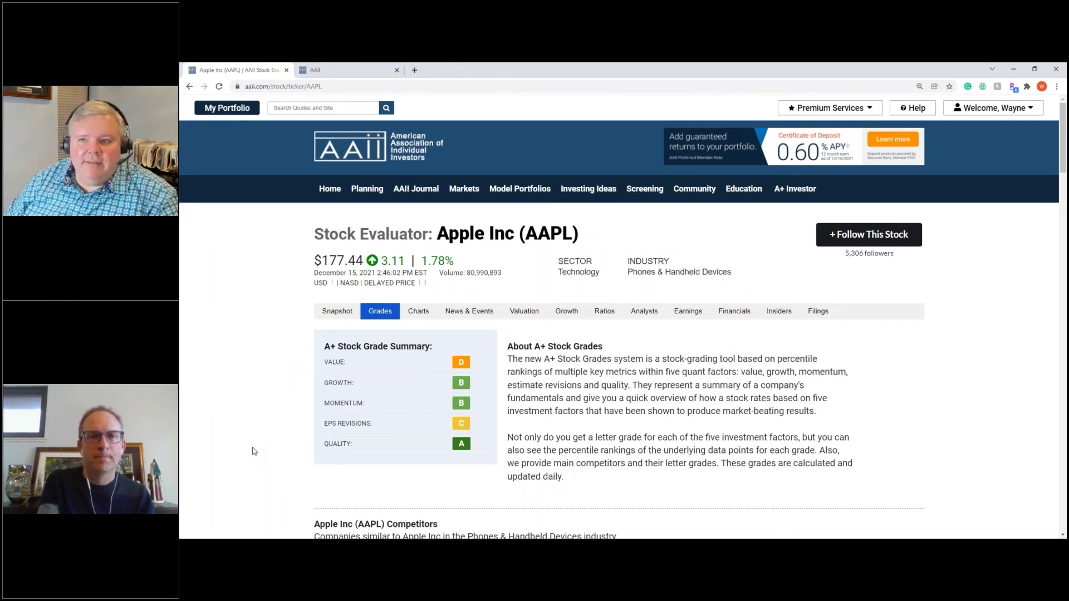
click(1012, 70)
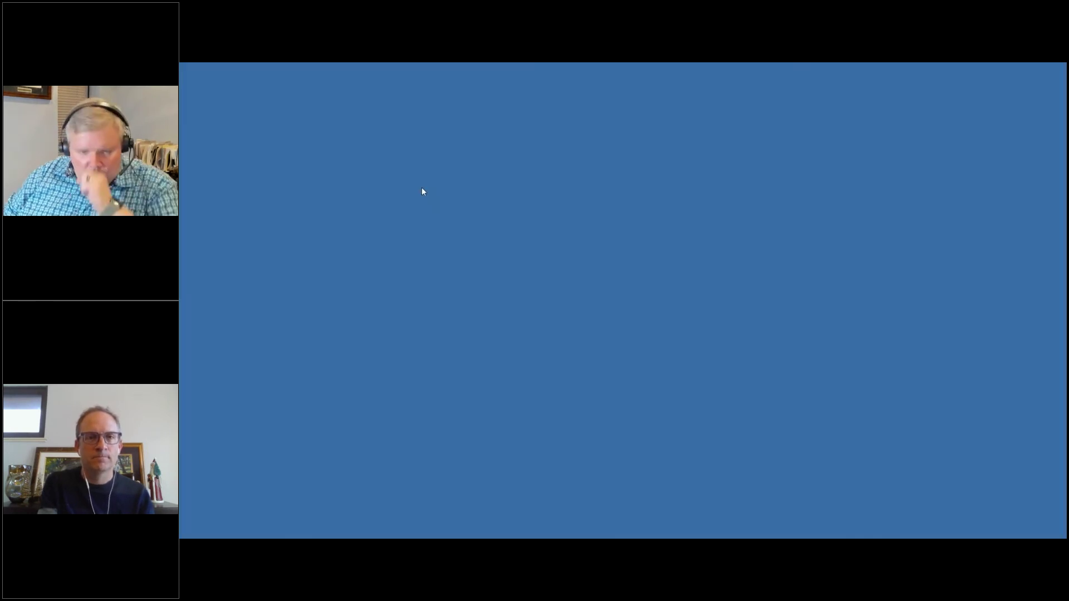